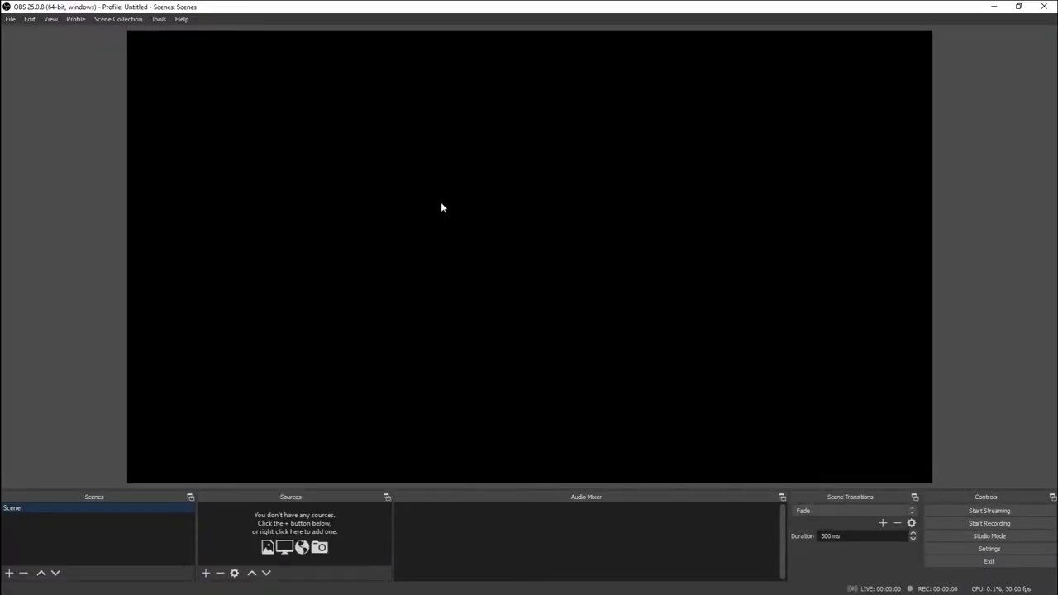
pyautogui.click(157, 19)
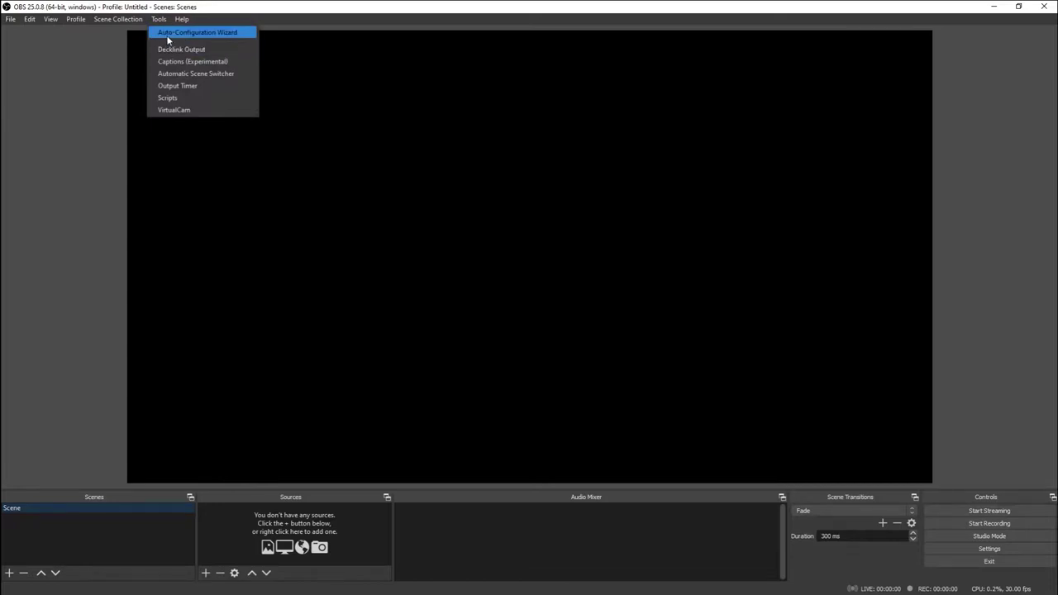
pyautogui.click(194, 33)
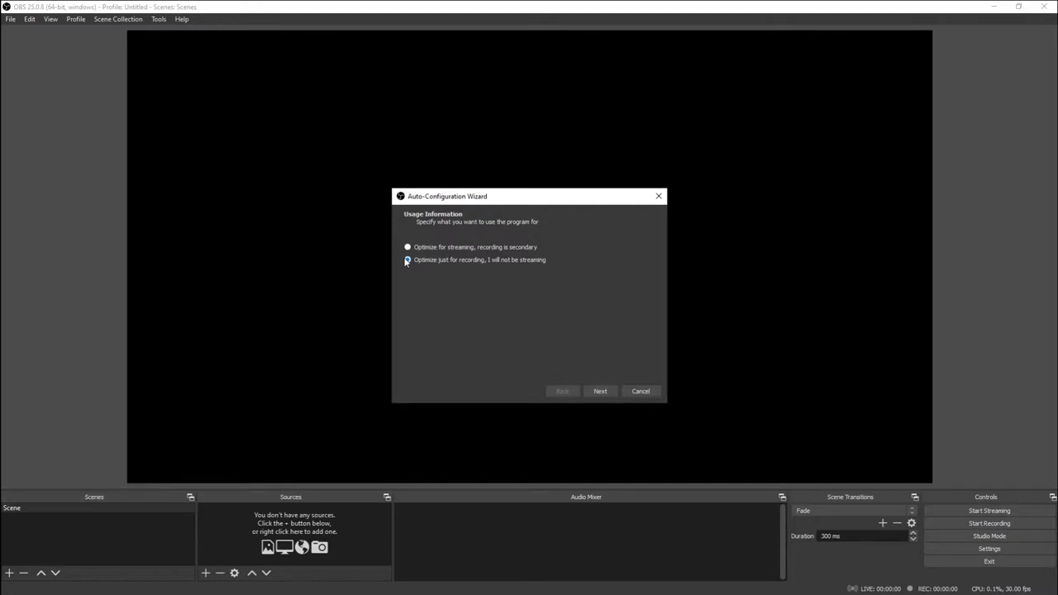
pyautogui.click(629, 391)
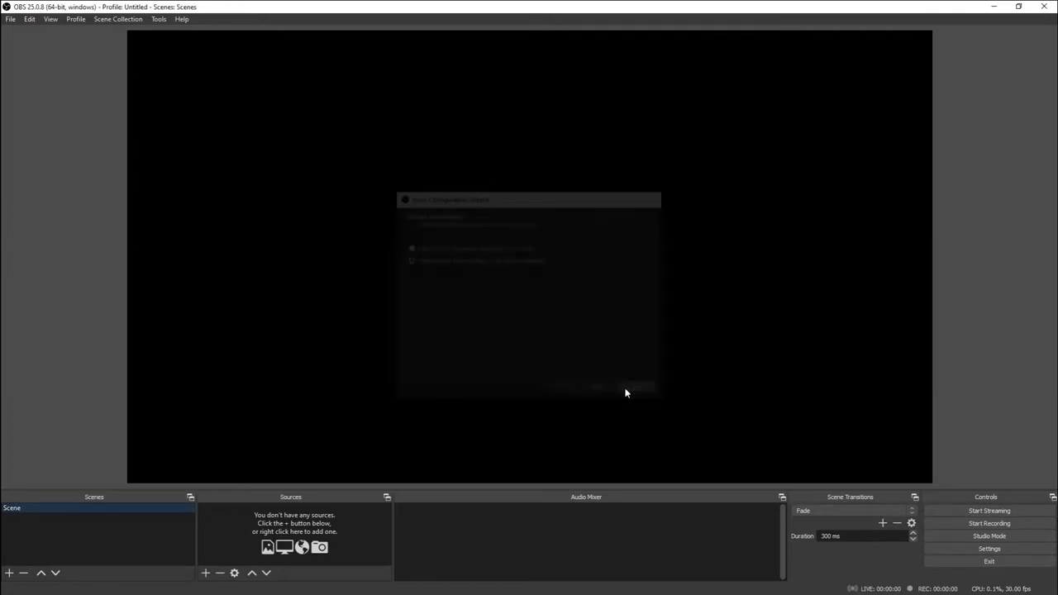
pyautogui.click(161, 20)
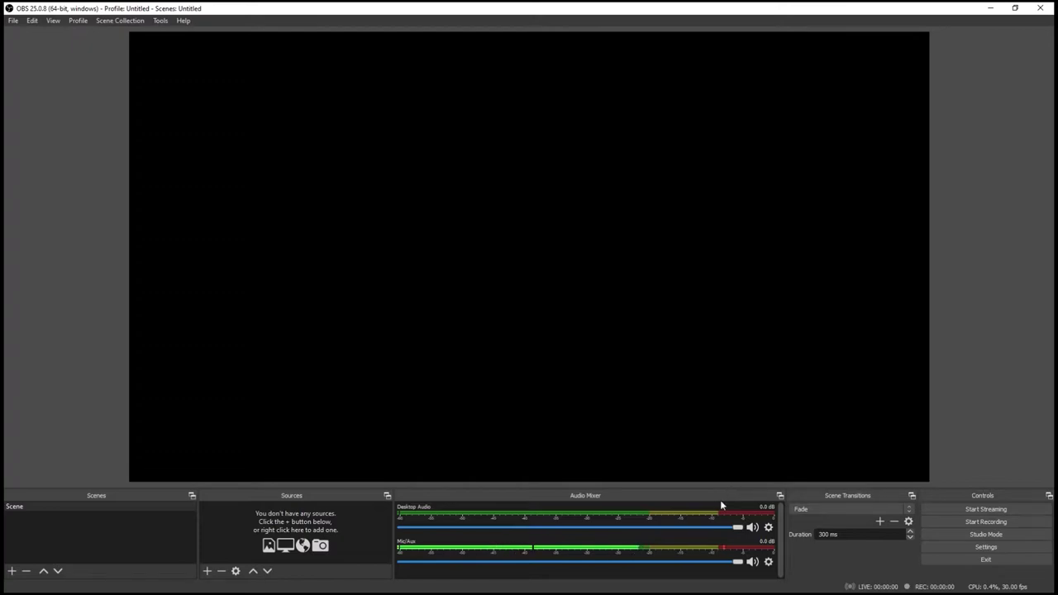
# Step: Mute both the Desktop Audio and the Mic/Aux channels in the audio mixer
pyautogui.click(751, 526)
pyautogui.click(752, 561)
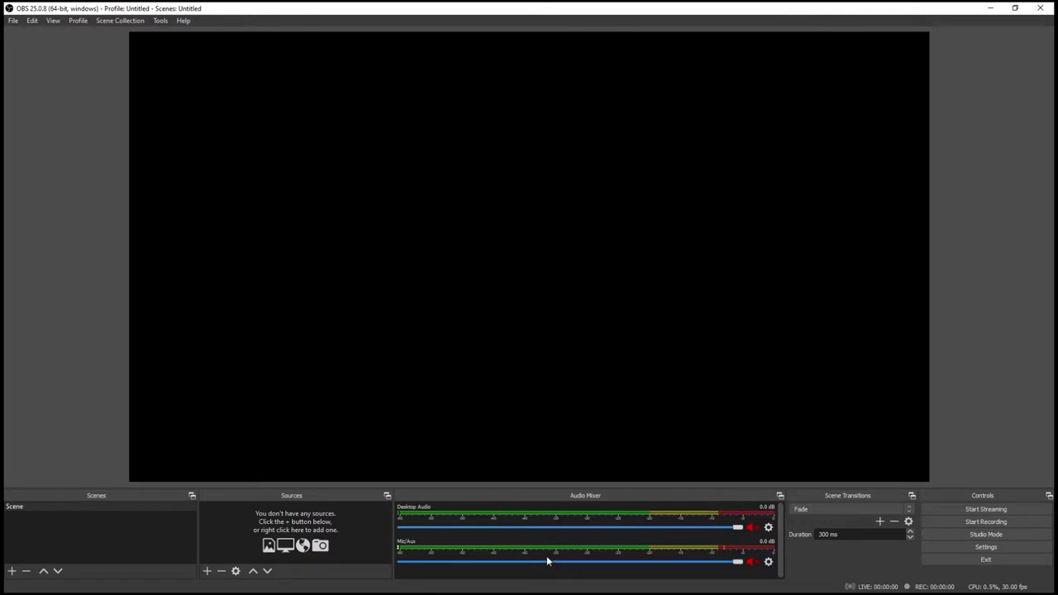
# Step: Add a new Video Capture Device source named "webcam" to the scene
pyautogui.click(207, 570)
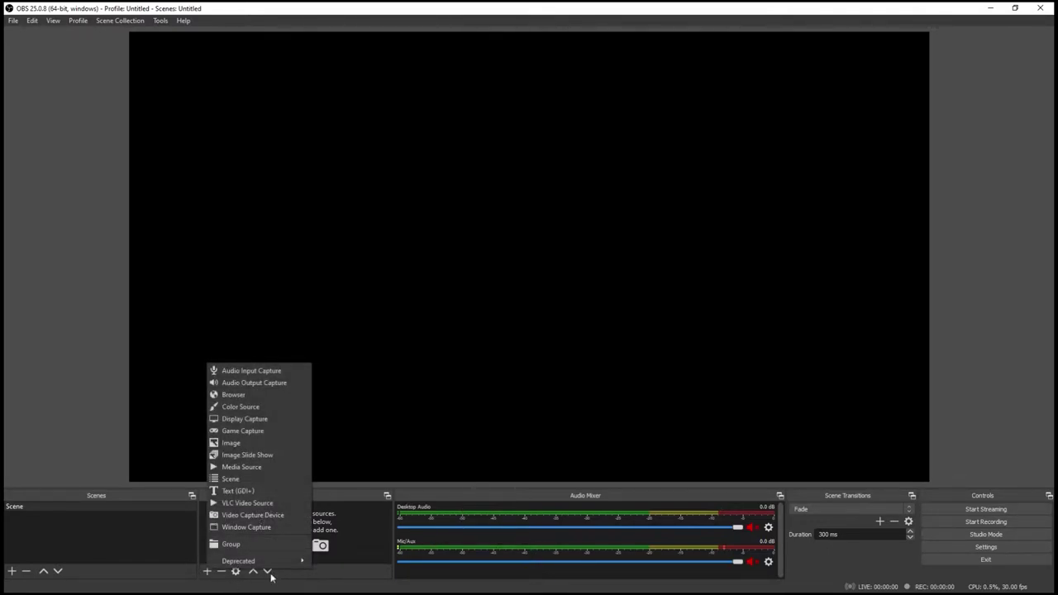
pyautogui.click(242, 515)
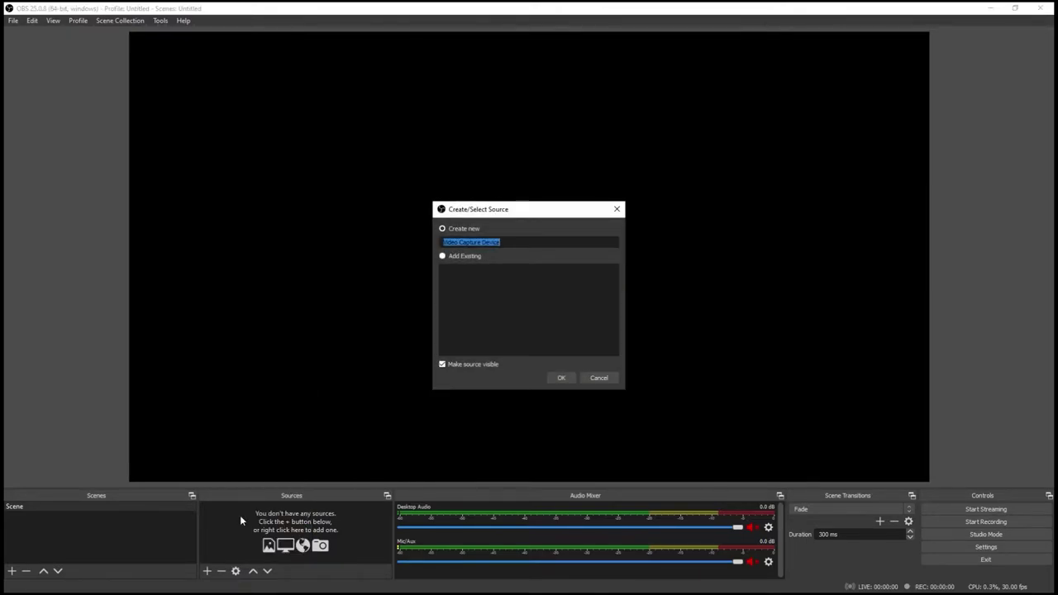
pyautogui.write('webcam')
pyautogui.press('Return')
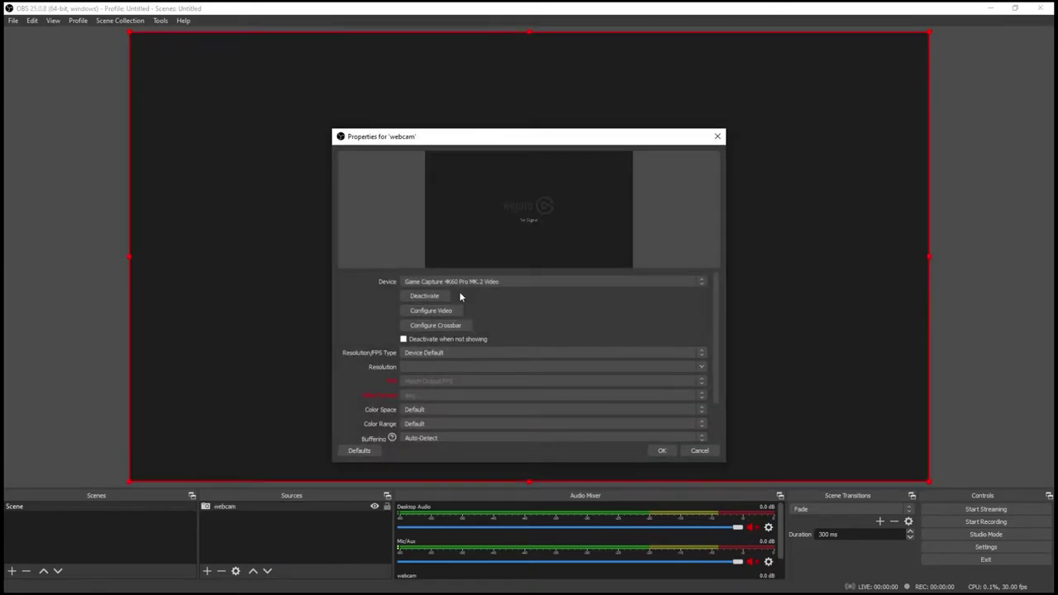
# Step: Set the webcam source's device to Logitech StreamCam and place its picture in the lower-right corner of the canvas
pyautogui.click(468, 282)
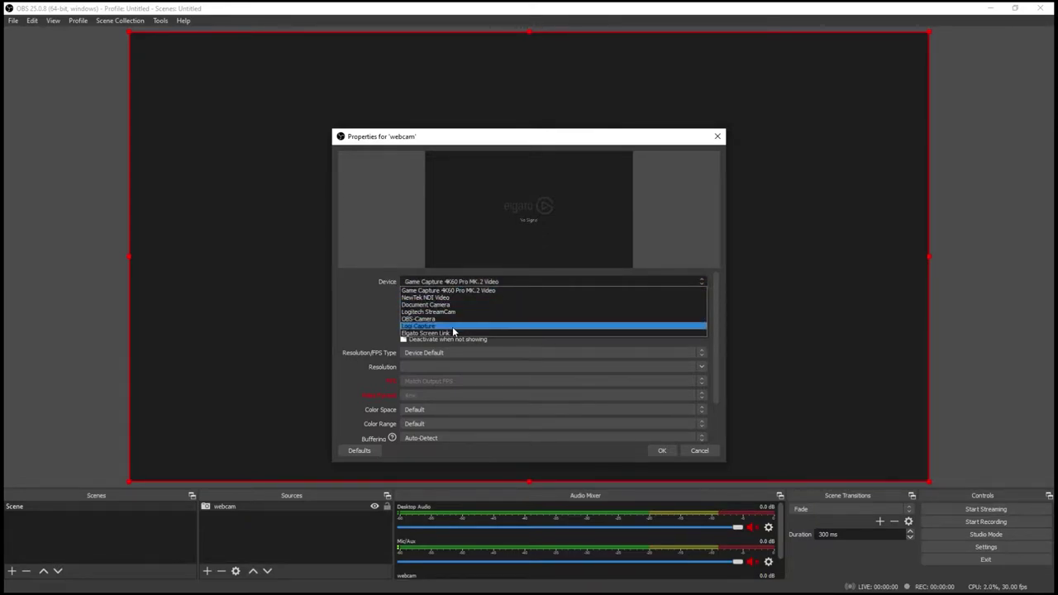
pyautogui.click(453, 328)
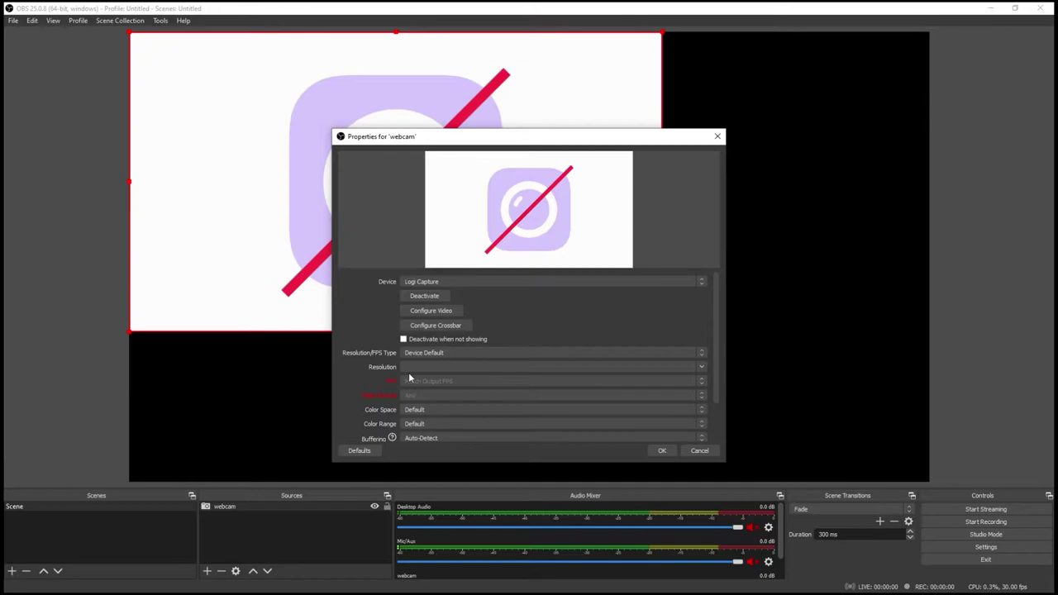
pyautogui.click(425, 281)
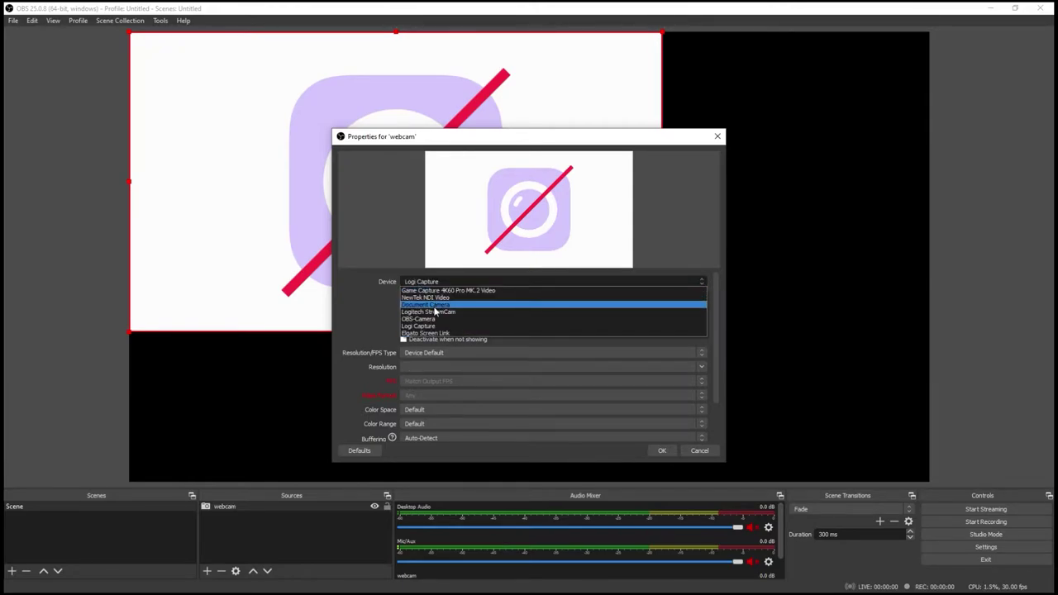
pyautogui.click(433, 311)
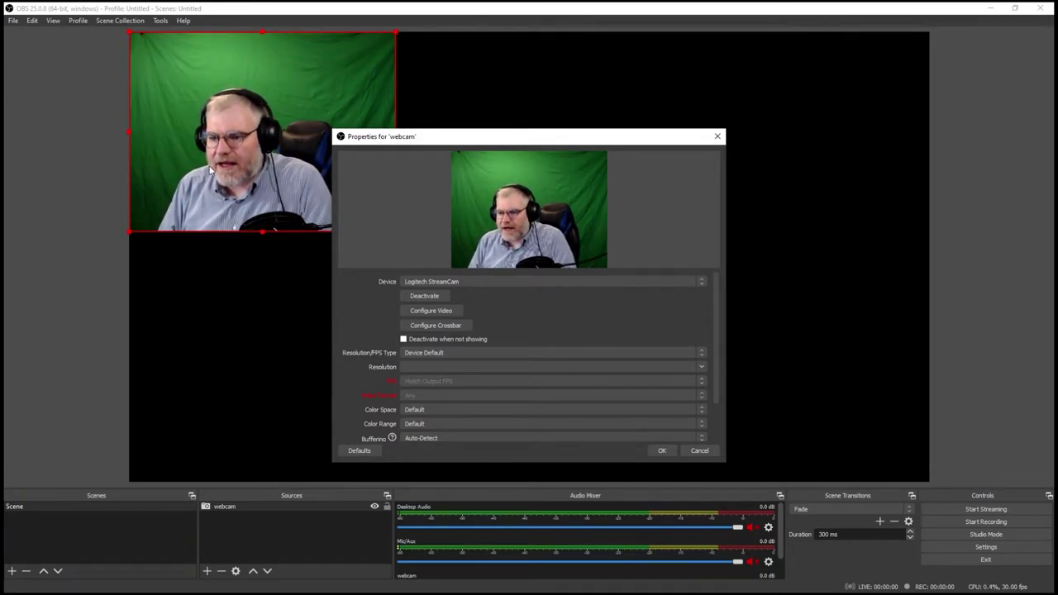
pyautogui.click(660, 451)
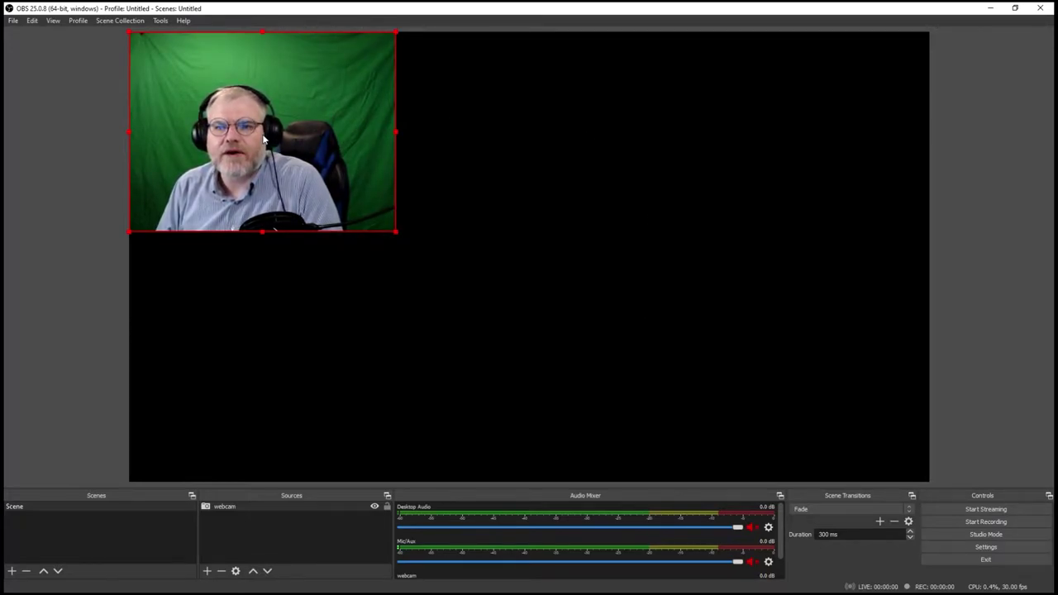
pyautogui.moveTo(265, 139); pyautogui.dragTo(800, 389)
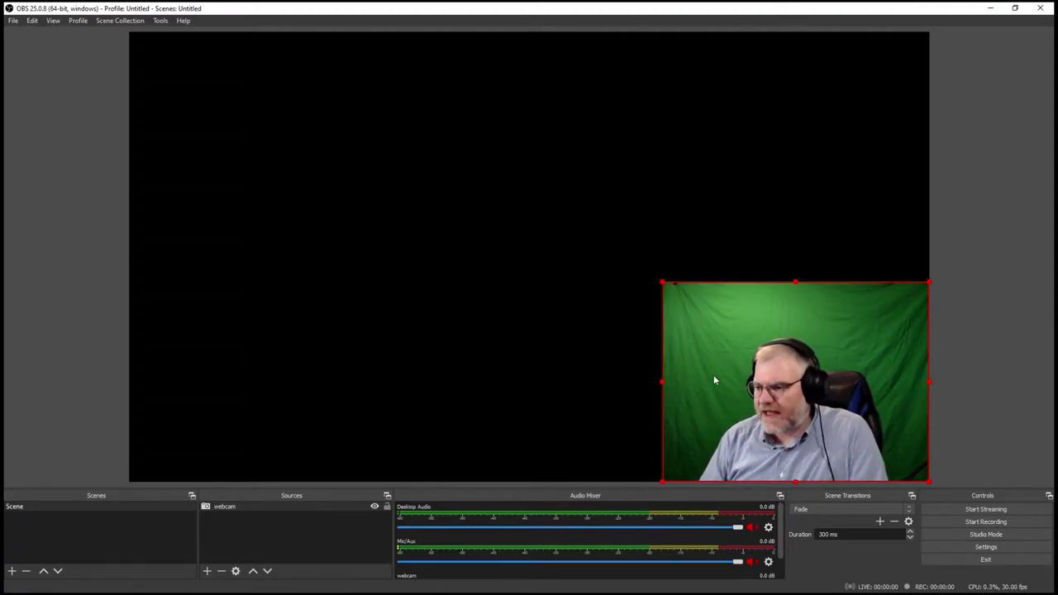
# Step: Add a Chroma Key effect filter with its default name to the webcam source
pyautogui.rightClick(689, 329)
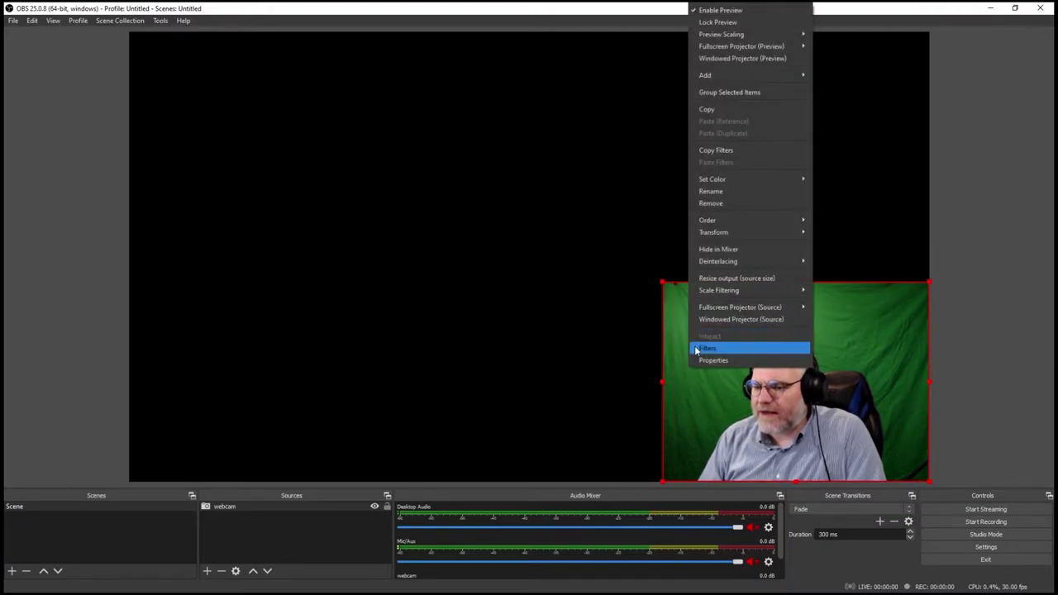
pyautogui.click(696, 349)
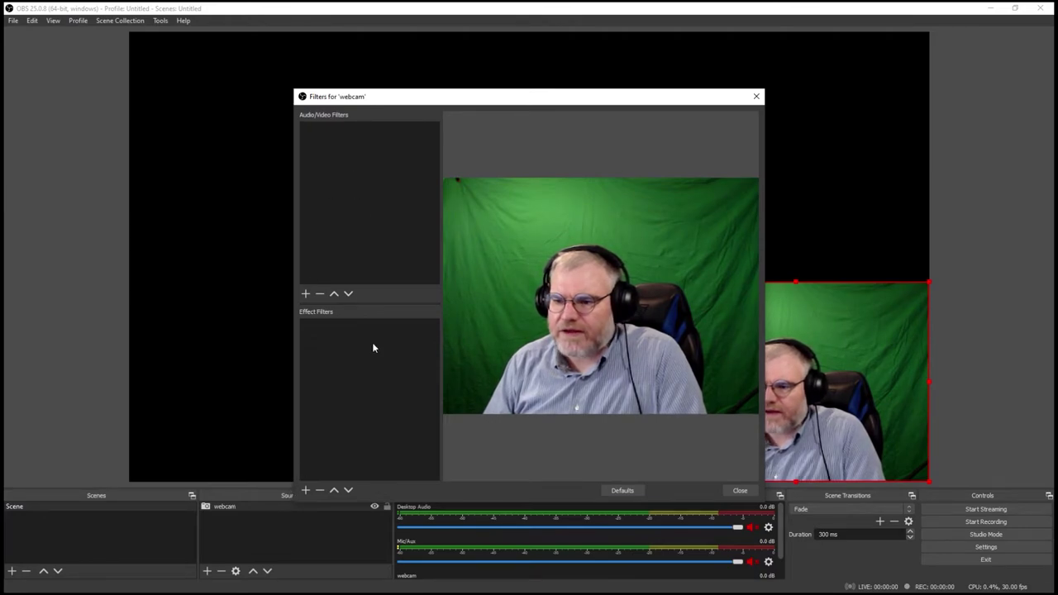
pyautogui.click(305, 490)
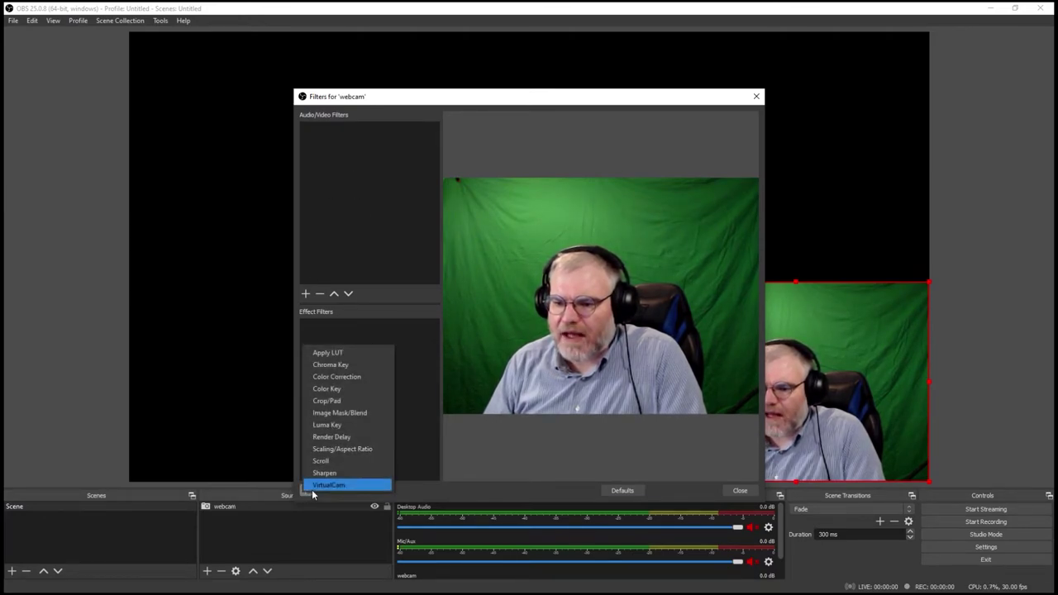
pyautogui.click(335, 364)
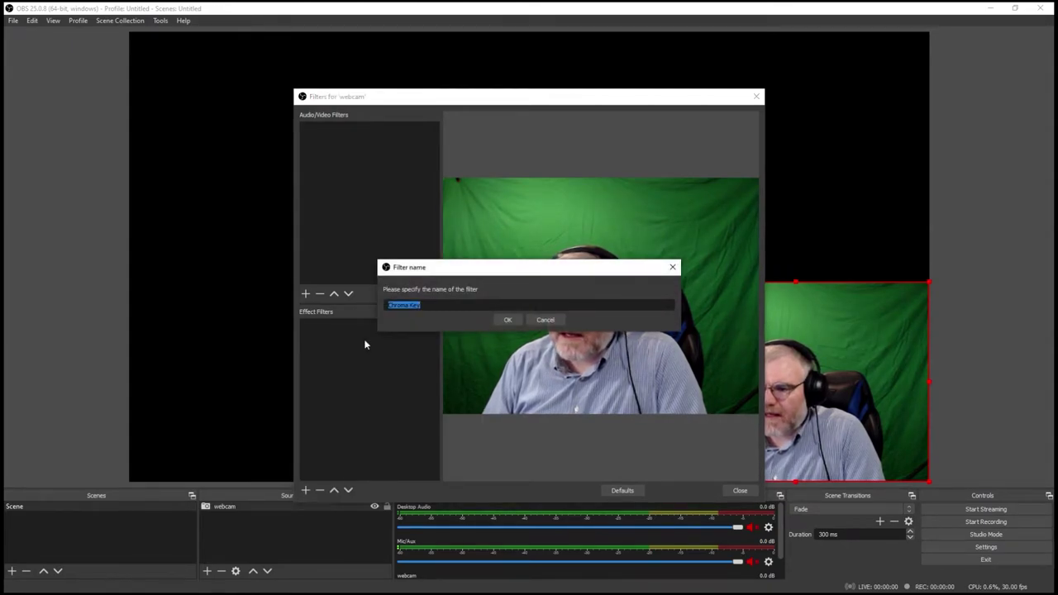
pyautogui.click(500, 319)
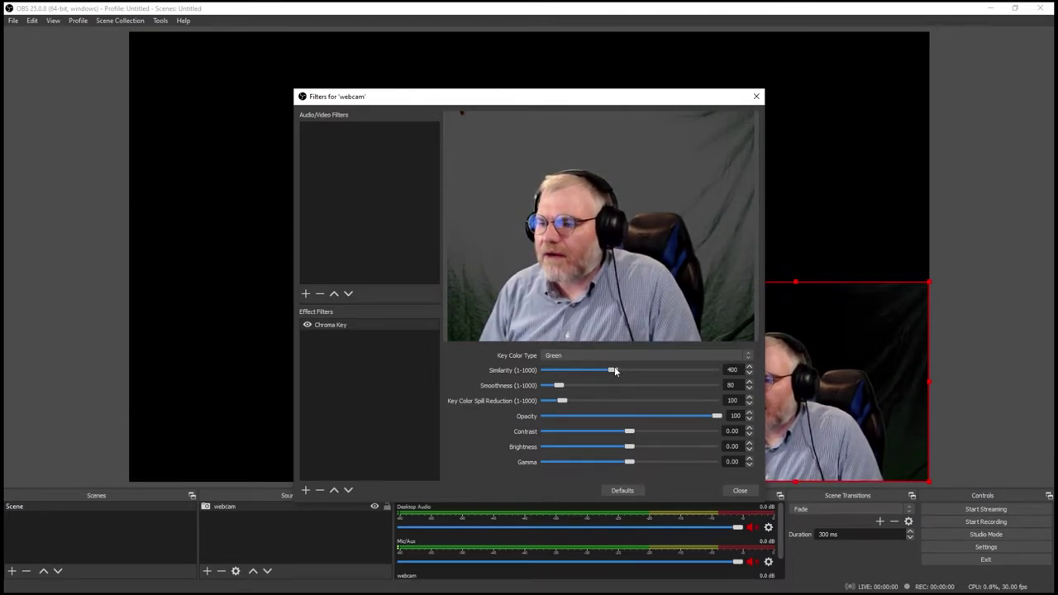
# Step: Tune the green Chroma Key to a similarity of about 444 and a smoothness of about 92, and close the filters
pyautogui.moveTo(615, 368); pyautogui.dragTo(621, 368)
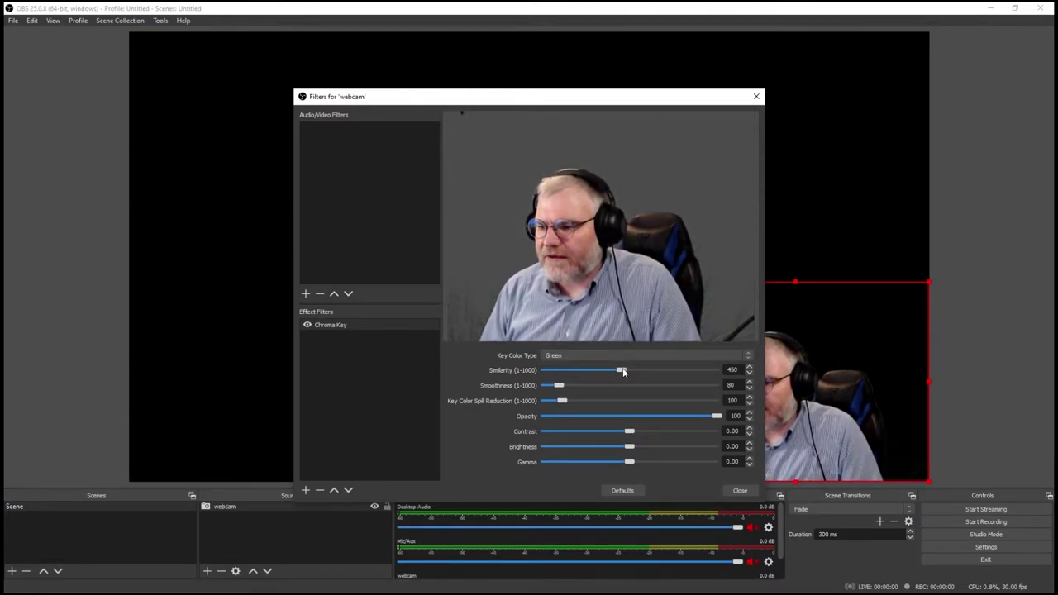
pyautogui.moveTo(626, 371); pyautogui.dragTo(623, 373)
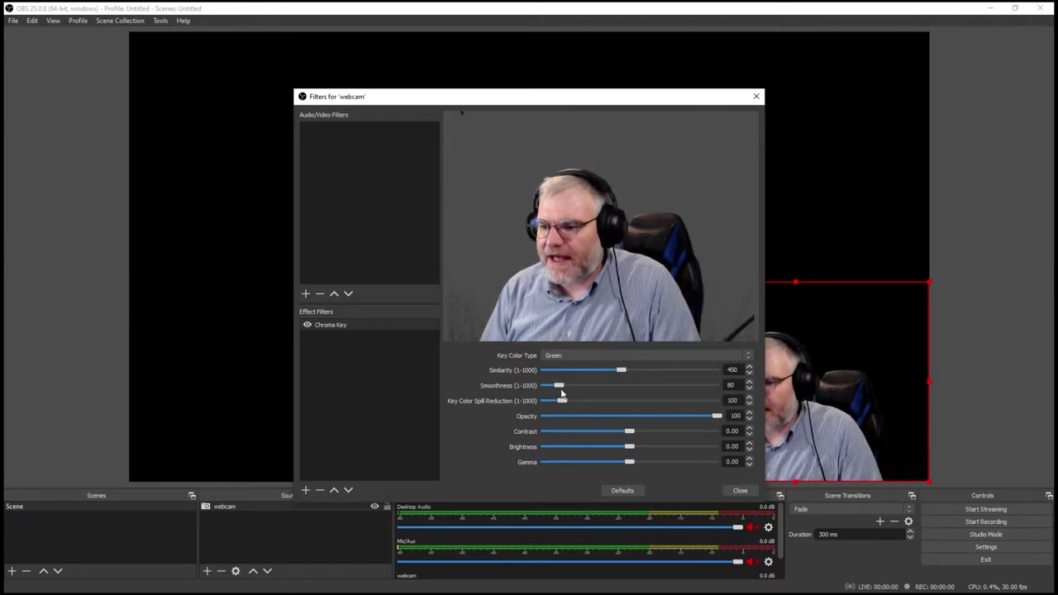
pyautogui.moveTo(562, 388); pyautogui.dragTo(565, 387)
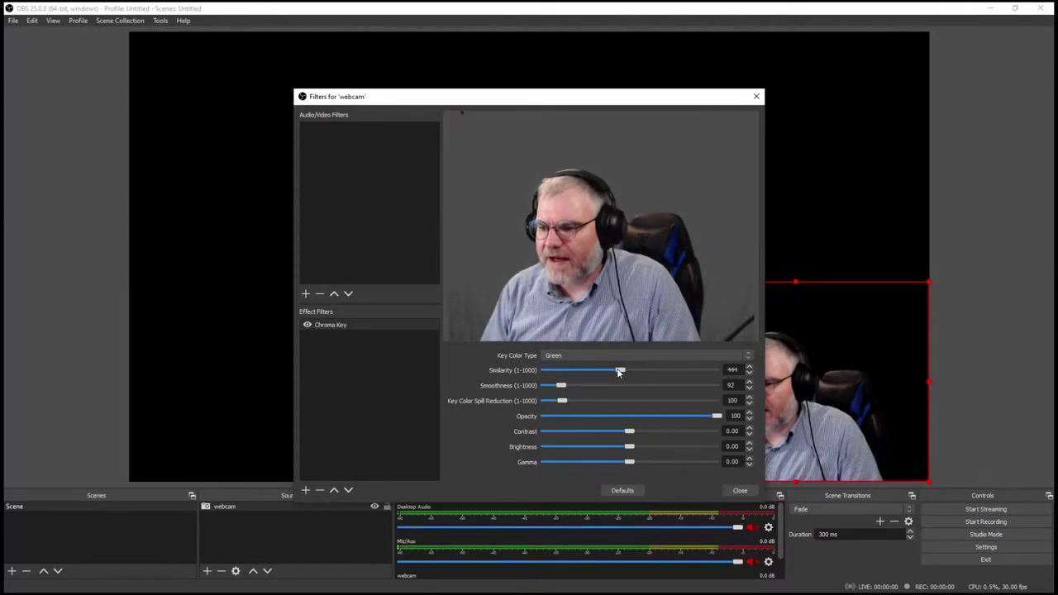
pyautogui.click(738, 490)
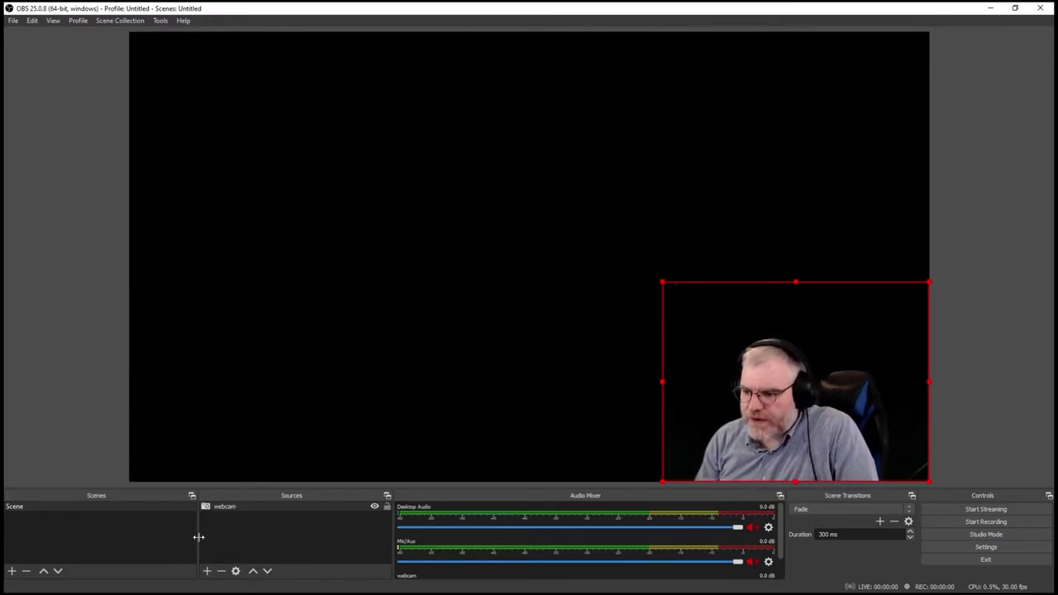
# Step: Add a Crop/Pad effect filter with its default name to the webcam source
pyautogui.click(206, 570)
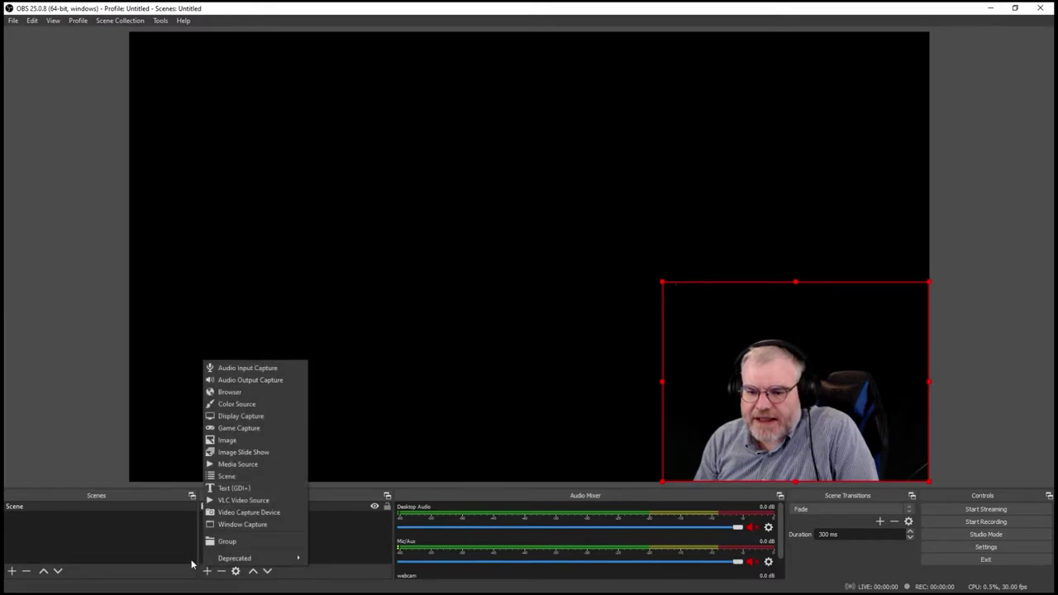
pyautogui.click(343, 507)
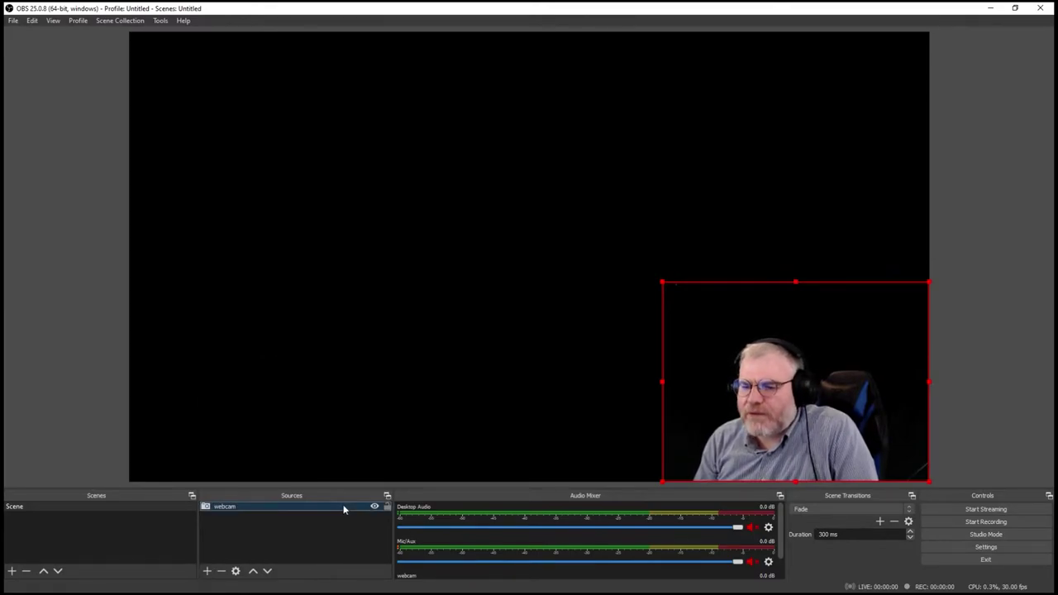
pyautogui.rightClick(750, 379)
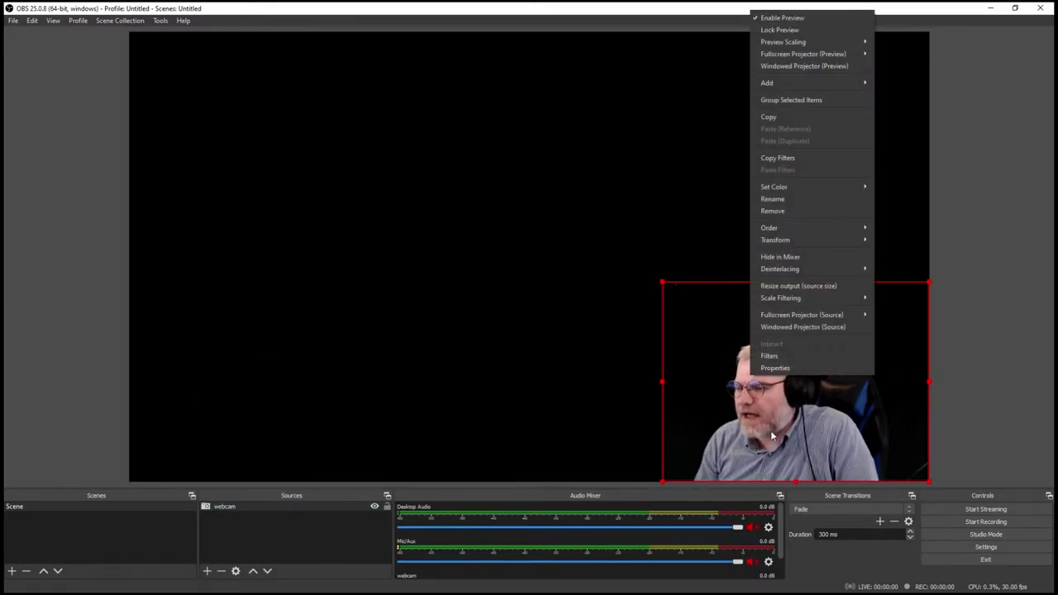
pyautogui.click(765, 356)
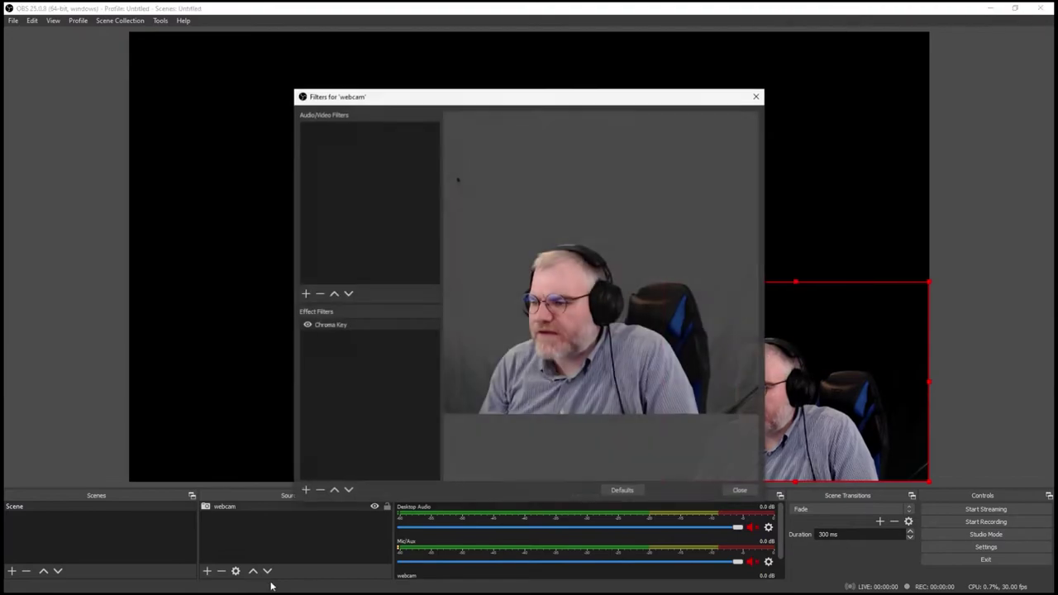
pyautogui.click(305, 490)
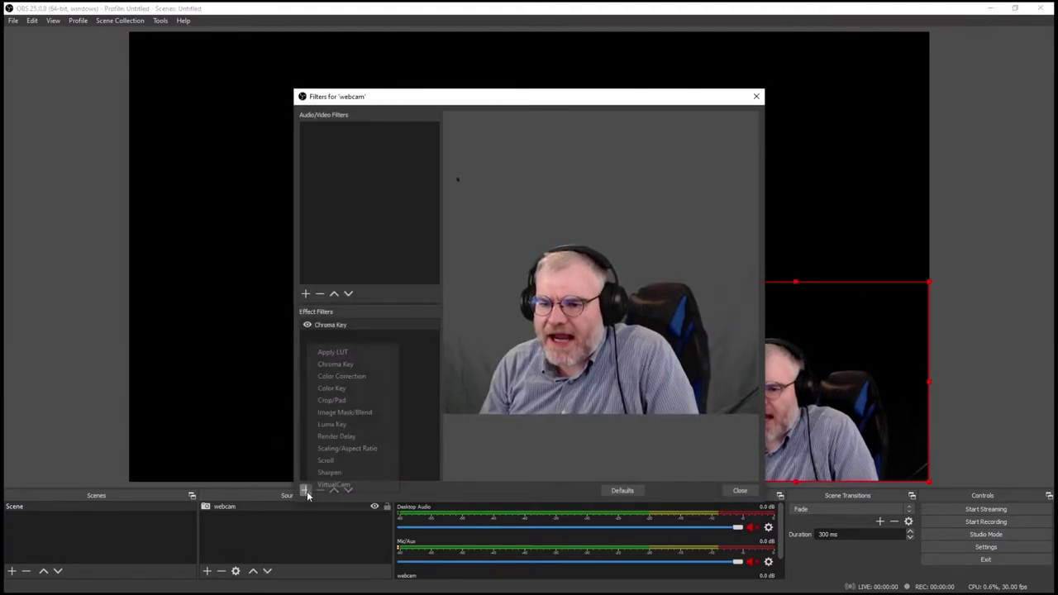
pyautogui.click(332, 399)
pyautogui.click(501, 318)
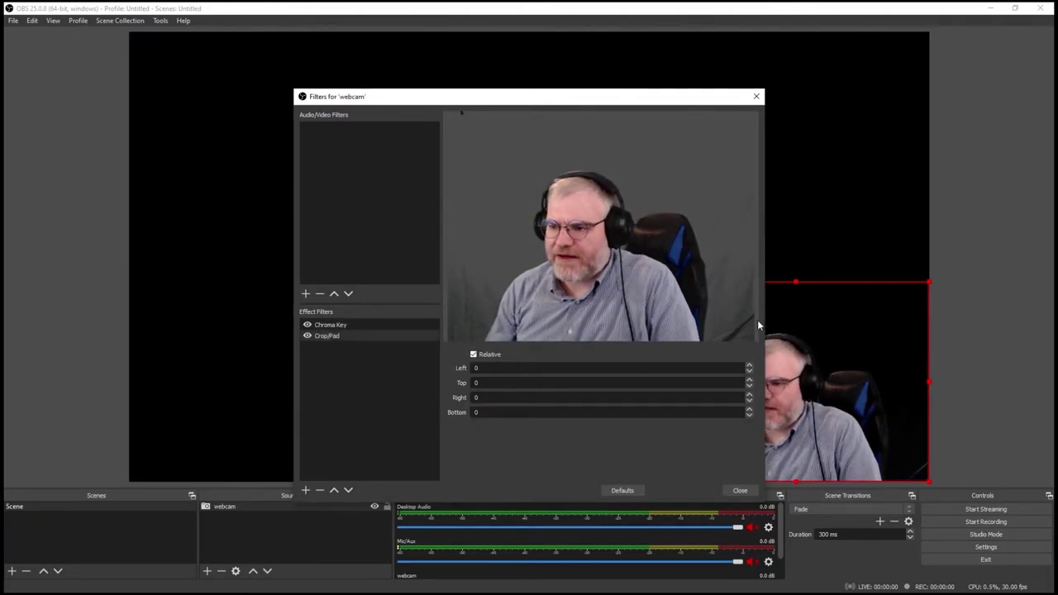
# Step: Crop the webcam by 75 on both the left and right, and move its picture back into the canvas's lower-right corner
pyautogui.click(748, 368)
pyautogui.click(748, 366)
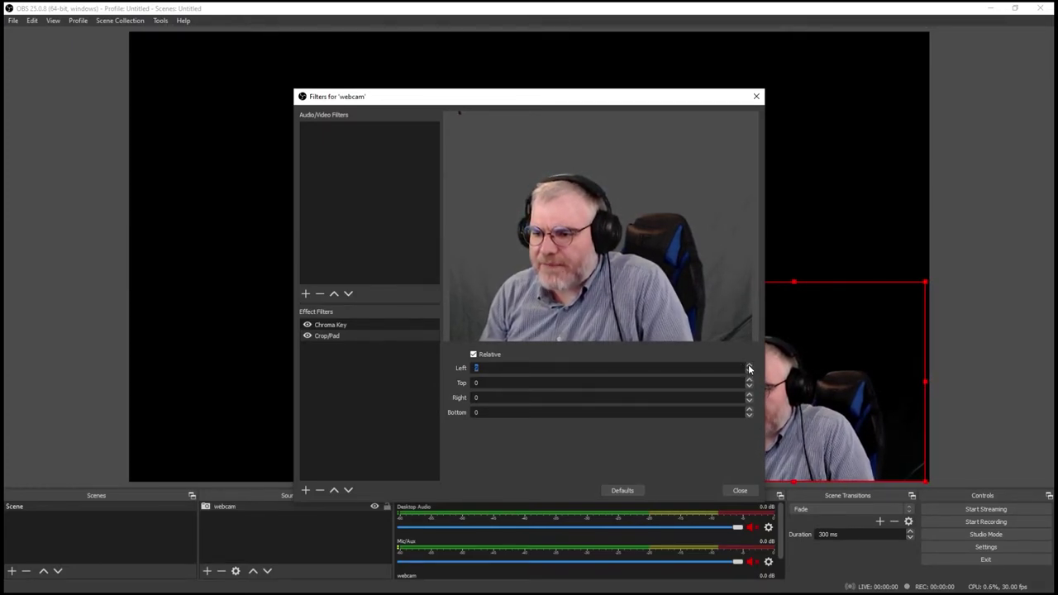
pyautogui.click(748, 366)
pyautogui.click(748, 366)
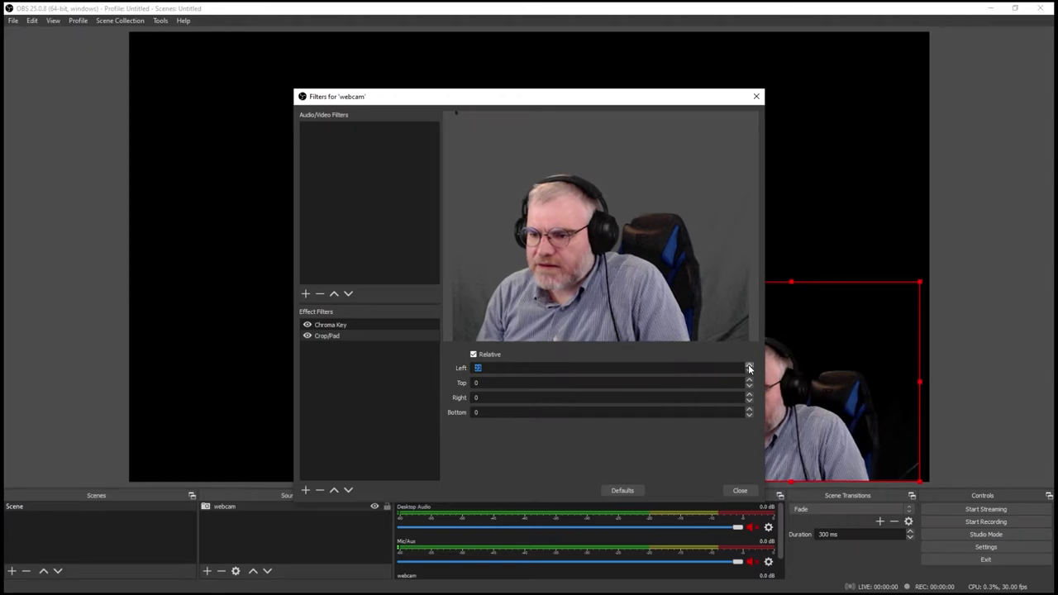
pyautogui.write('75')
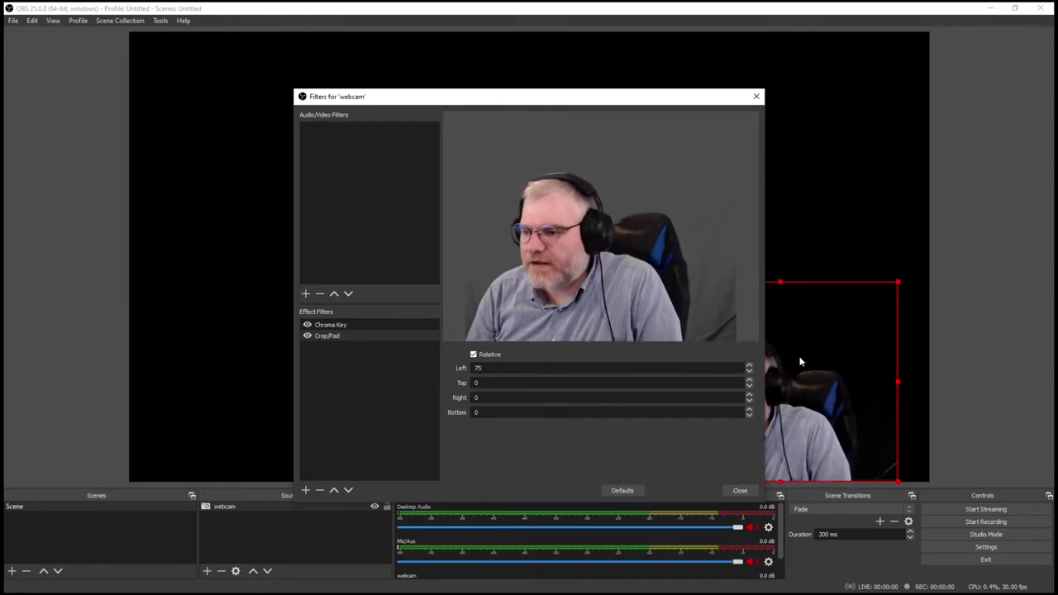
pyautogui.doubleClick(640, 396)
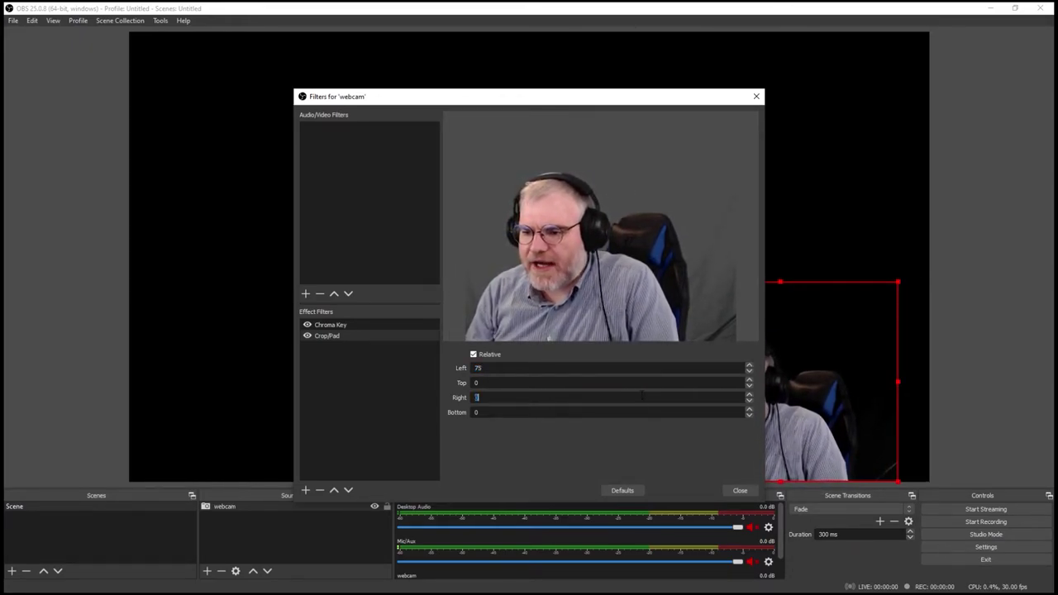
pyautogui.write('75')
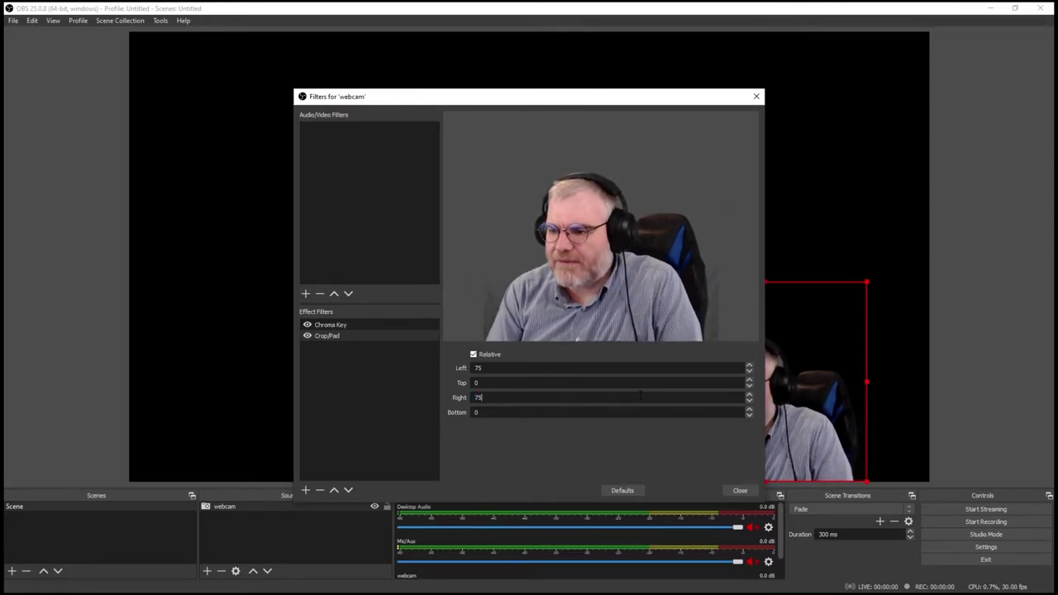
pyautogui.click(738, 490)
pyautogui.moveTo(740, 387); pyautogui.dragTo(803, 376)
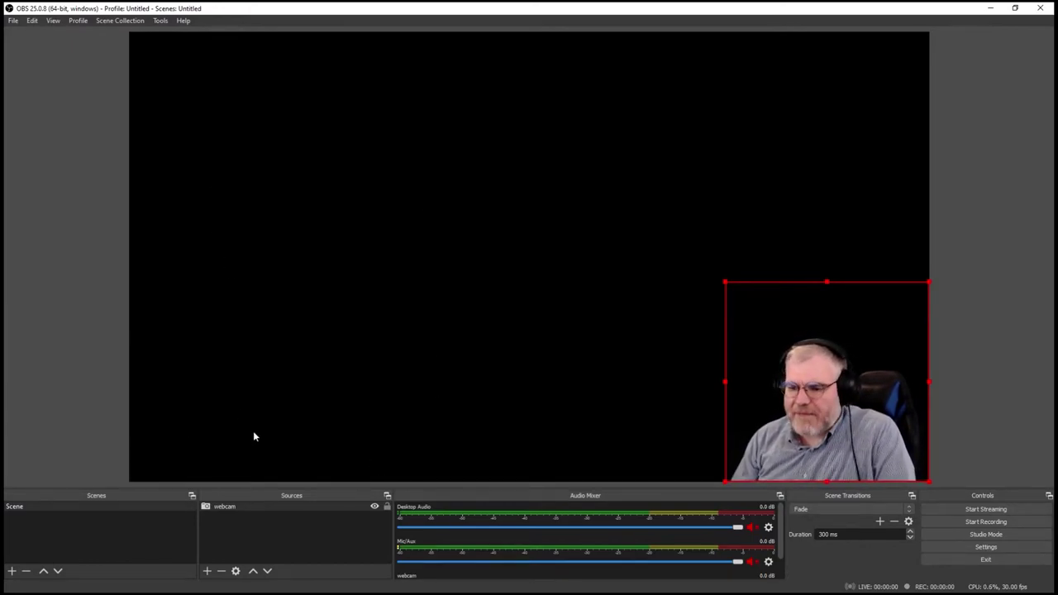
# Step: Add an Audio Input Capture source named microphone that uses the Microphone (Razer Kraken Ultimate) device
pyautogui.click(208, 571)
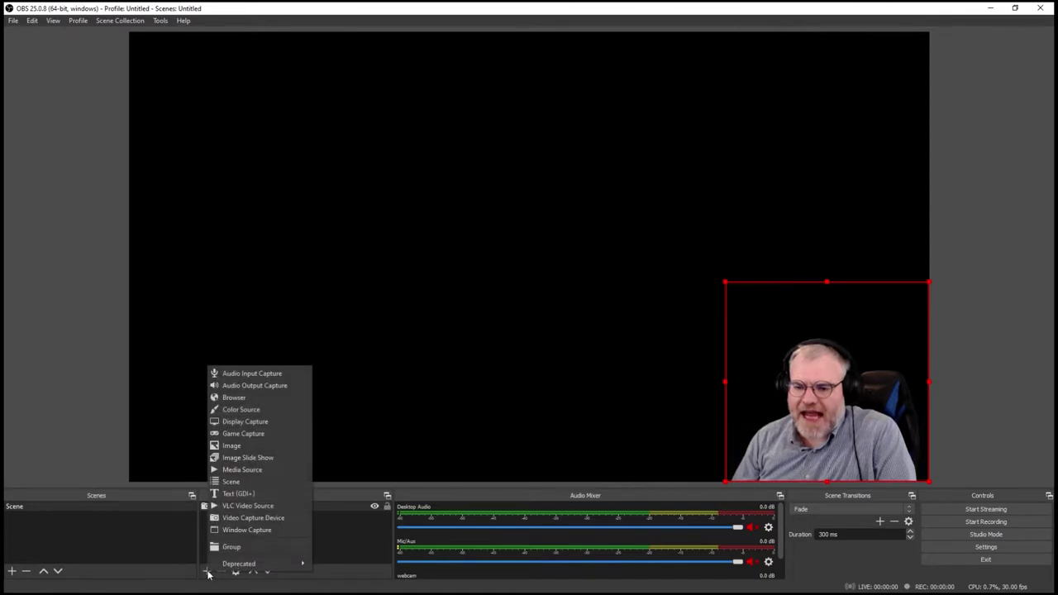
pyautogui.click(238, 376)
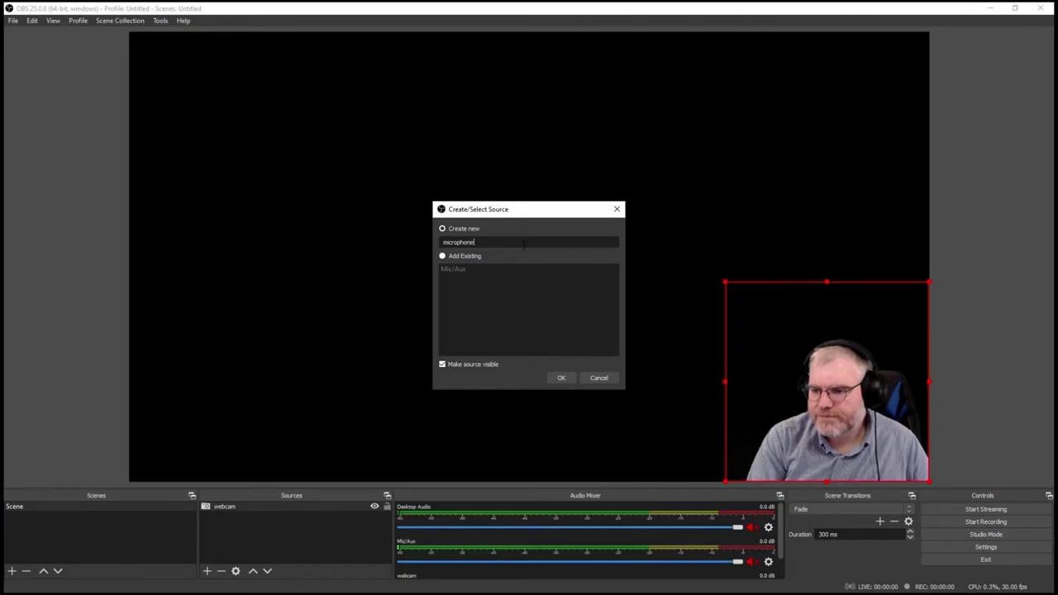
pyautogui.press('Return')
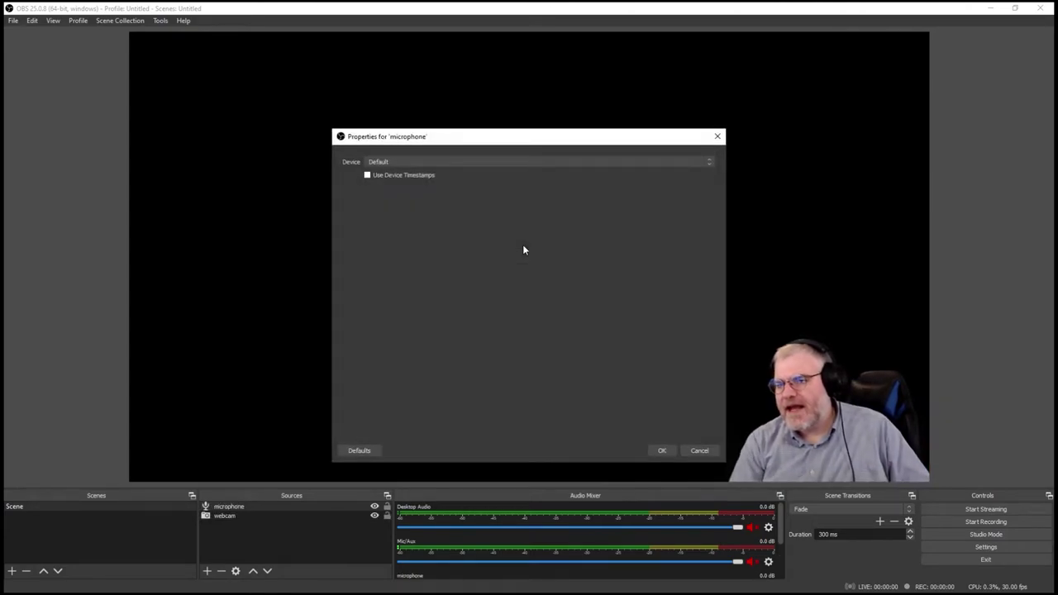
pyautogui.click(408, 160)
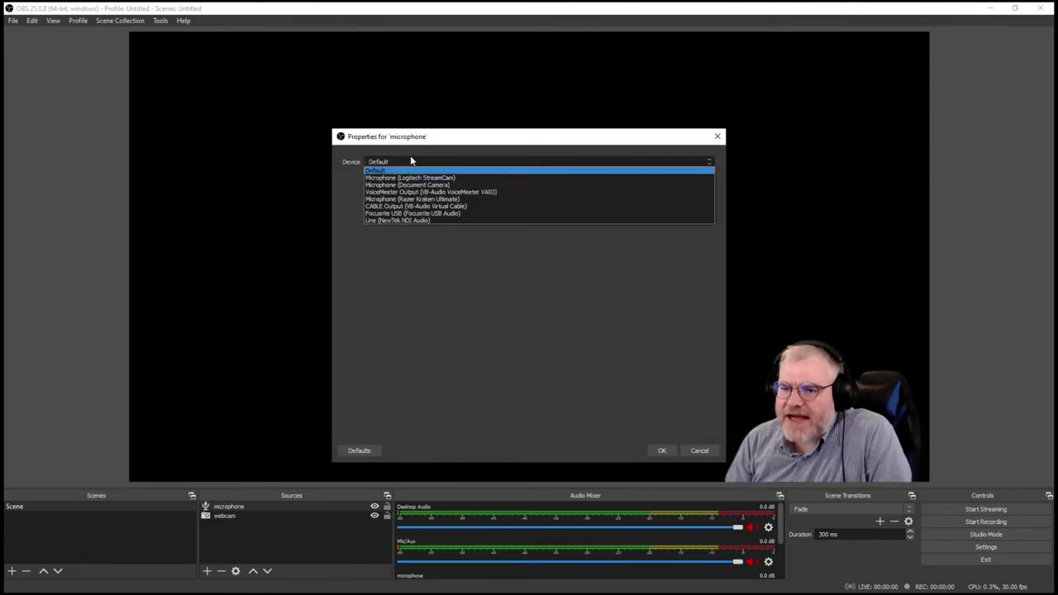
pyautogui.click(390, 199)
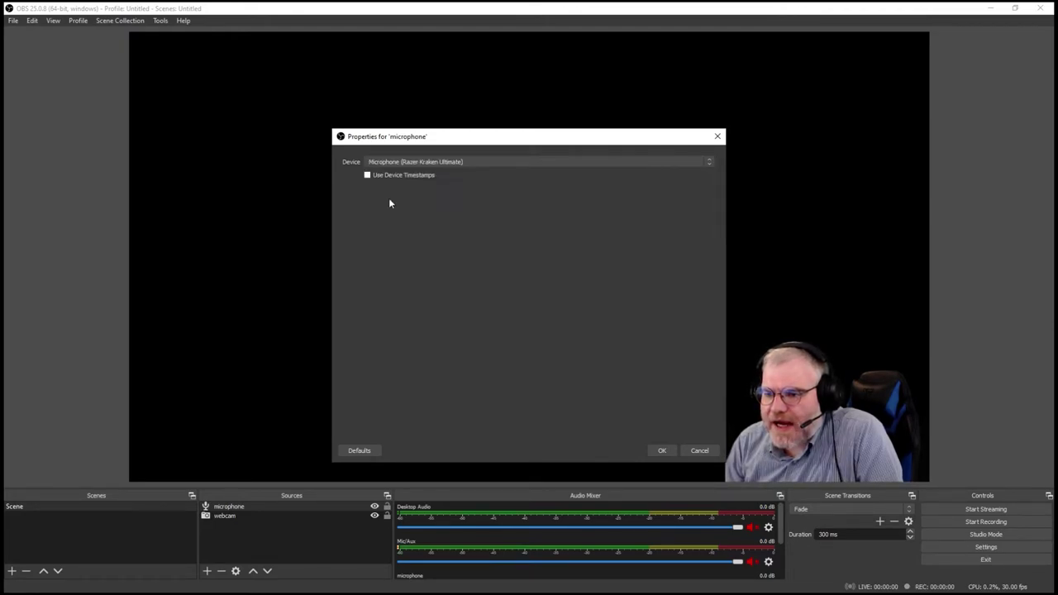
pyautogui.click(662, 451)
# Step: Lower the microphone's volume in the audio mixer to about -3.2 dB
pyautogui.scroll(-3, 685, 523)
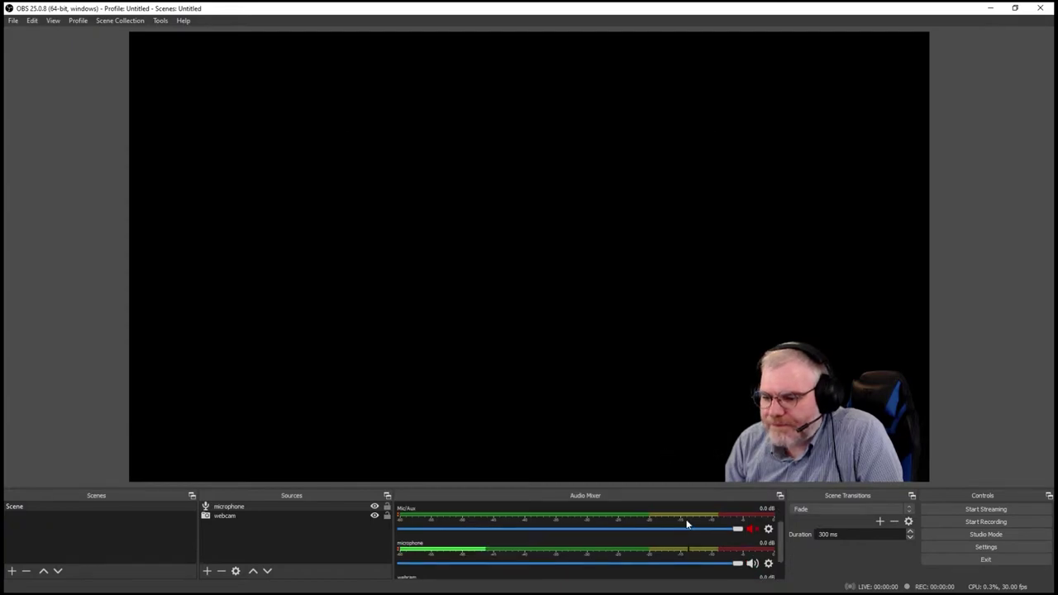
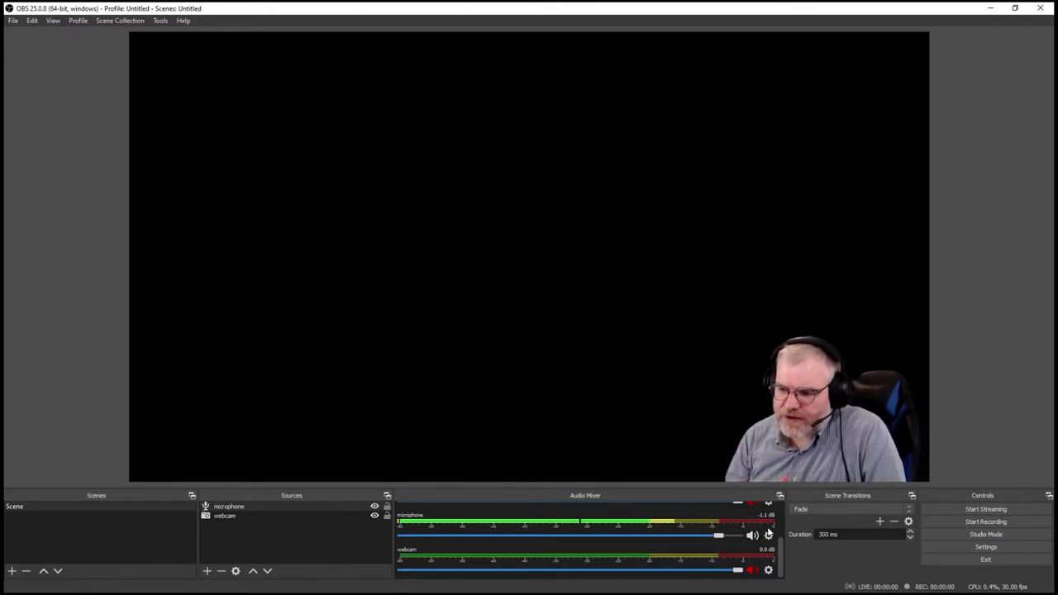
pyautogui.moveTo(705, 539); pyautogui.dragTo(687, 539)
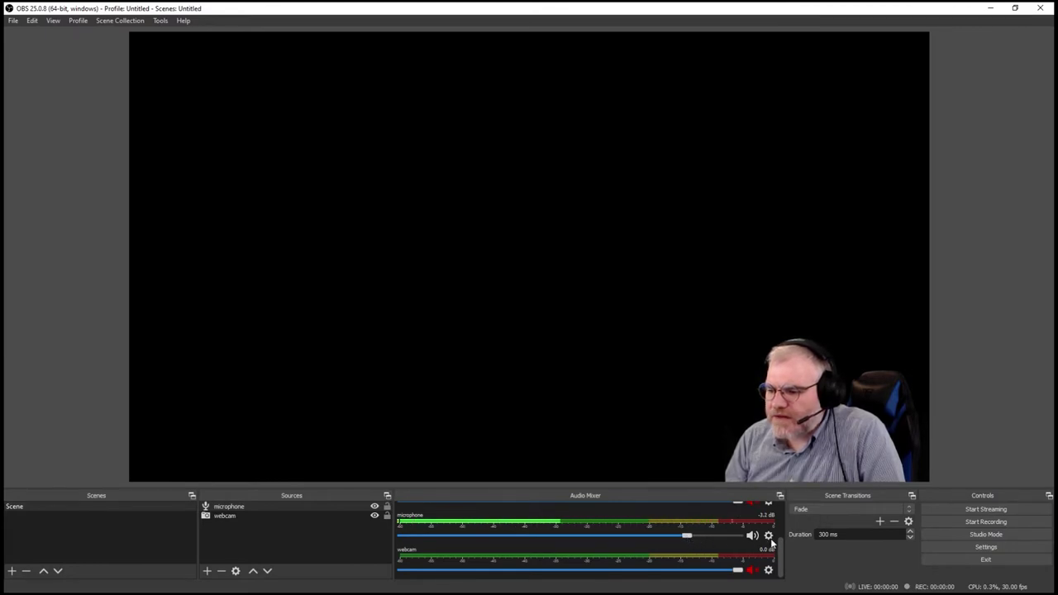
pyautogui.click(768, 536)
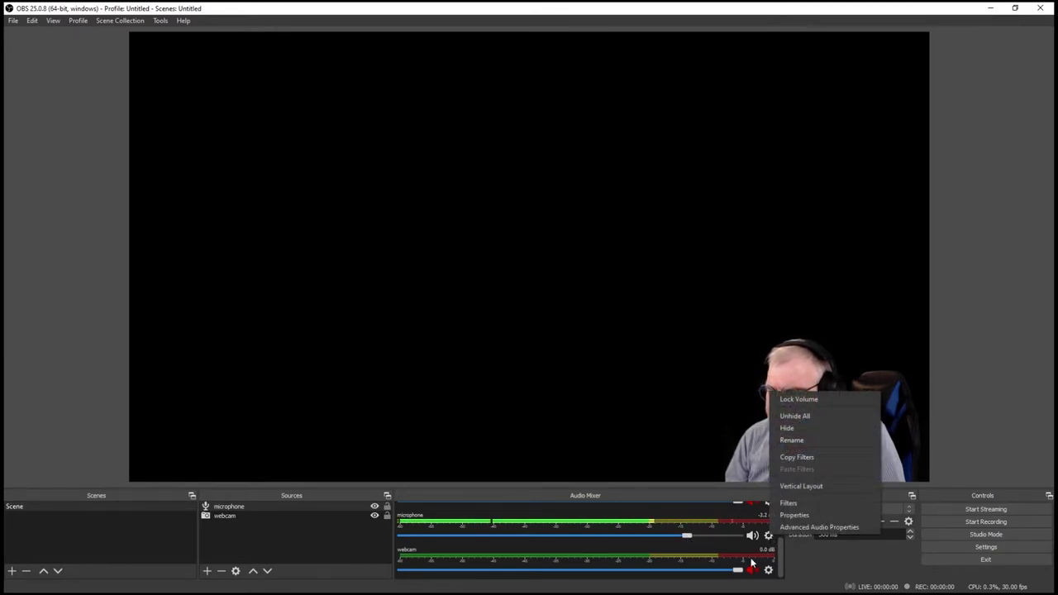
pyautogui.click(804, 502)
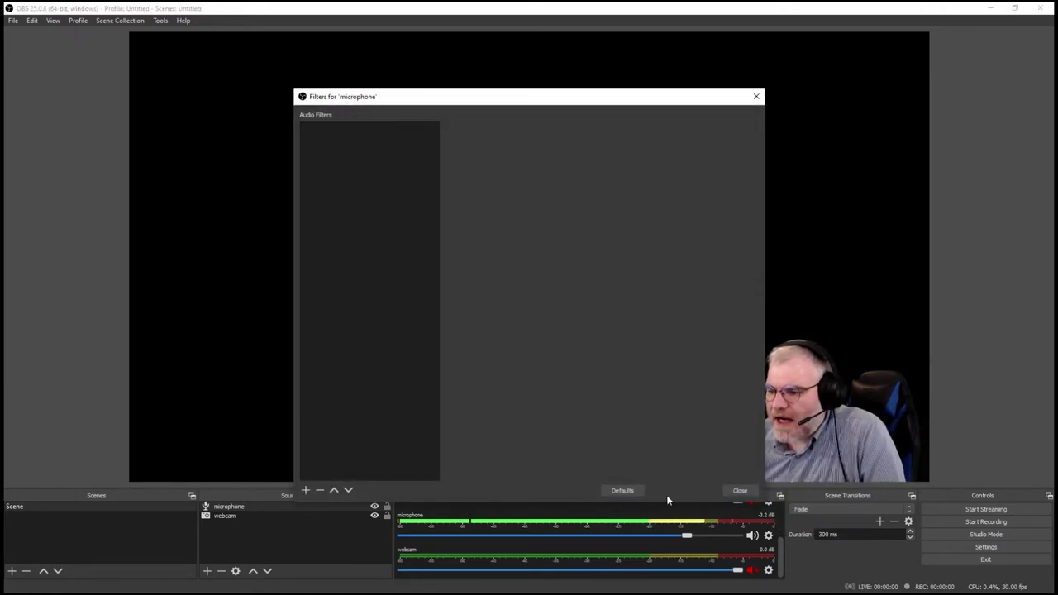
pyautogui.click(737, 493)
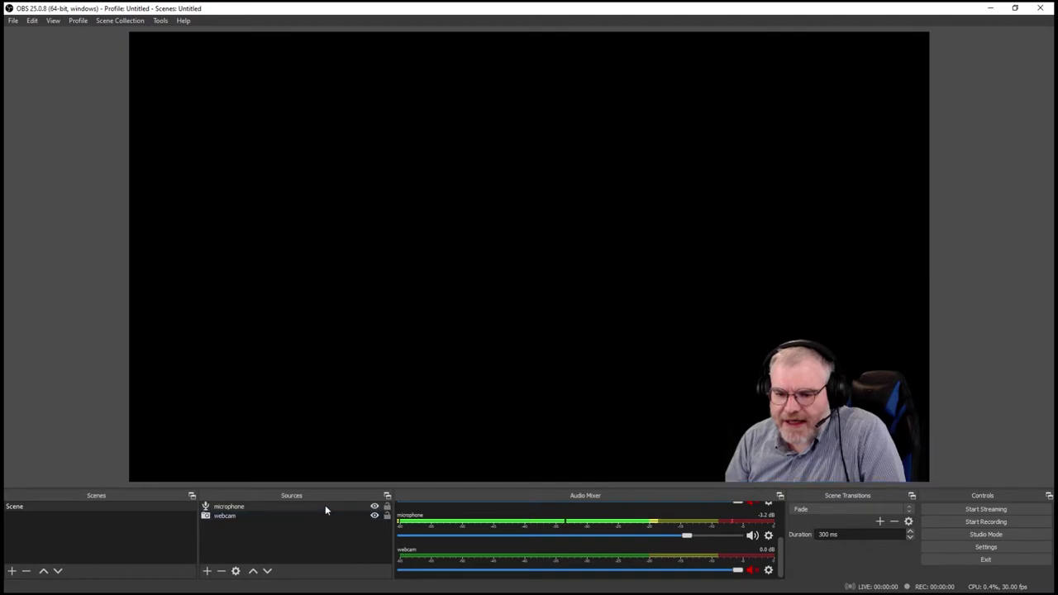
# Step: Add a Compressor filter with its default name to the microphone source
pyautogui.rightClick(324, 506)
pyautogui.click(355, 487)
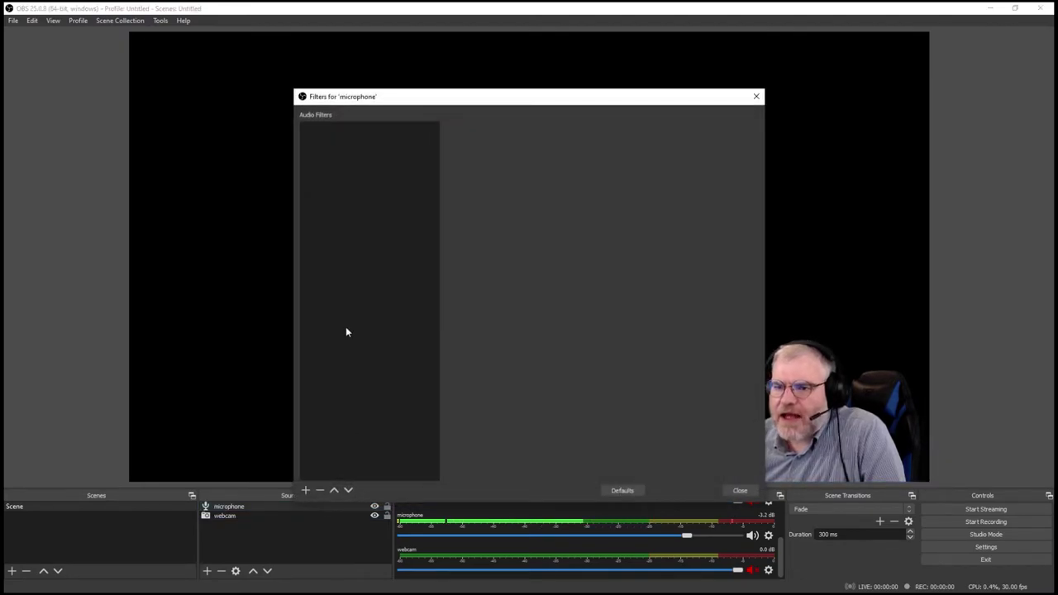
pyautogui.click(304, 489)
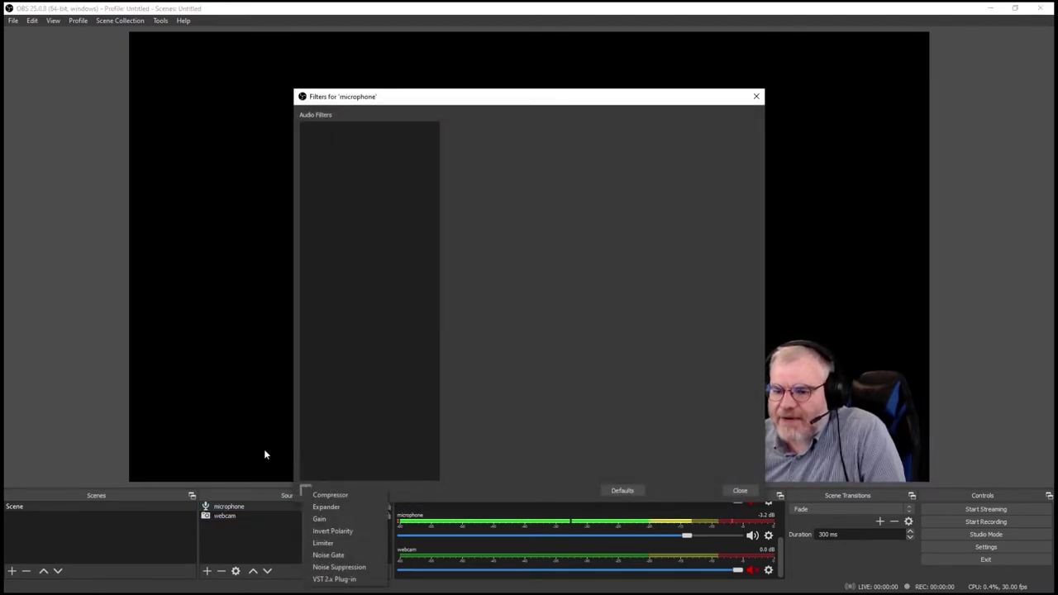
pyautogui.click(339, 495)
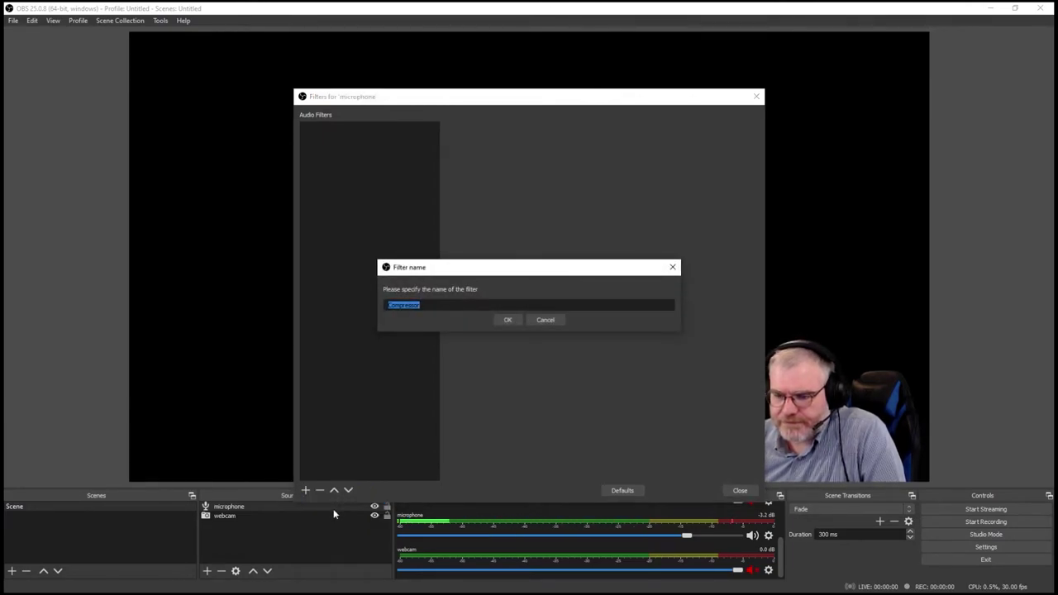
pyautogui.click(507, 319)
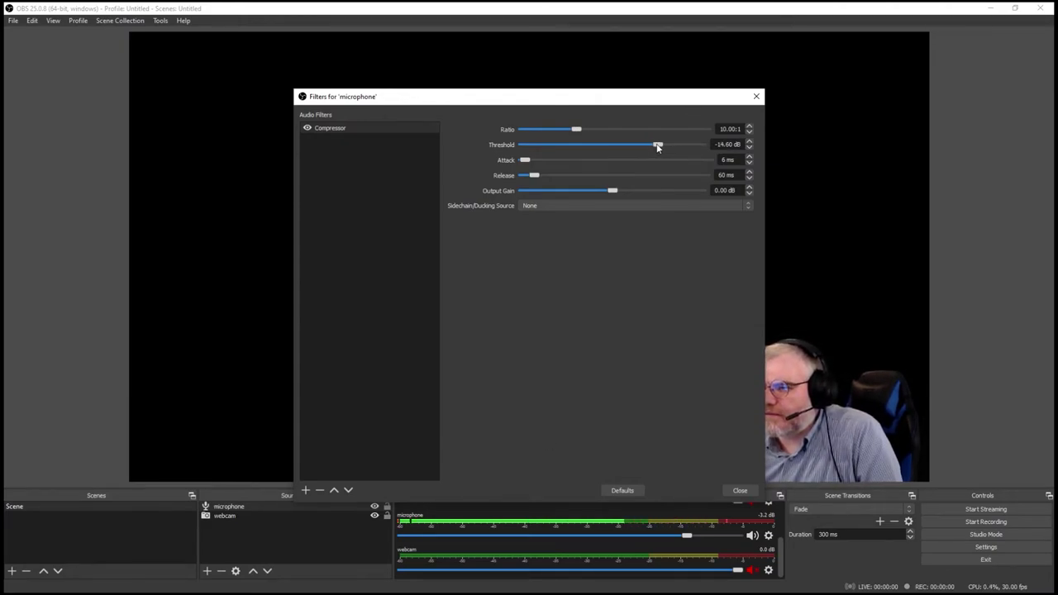
# Step: Adjust the microphone's Compressor to a ratio of 19:1 and a threshold of about -29.2 dB, and close the filters
pyautogui.moveTo(629, 148); pyautogui.dragTo(589, 145)
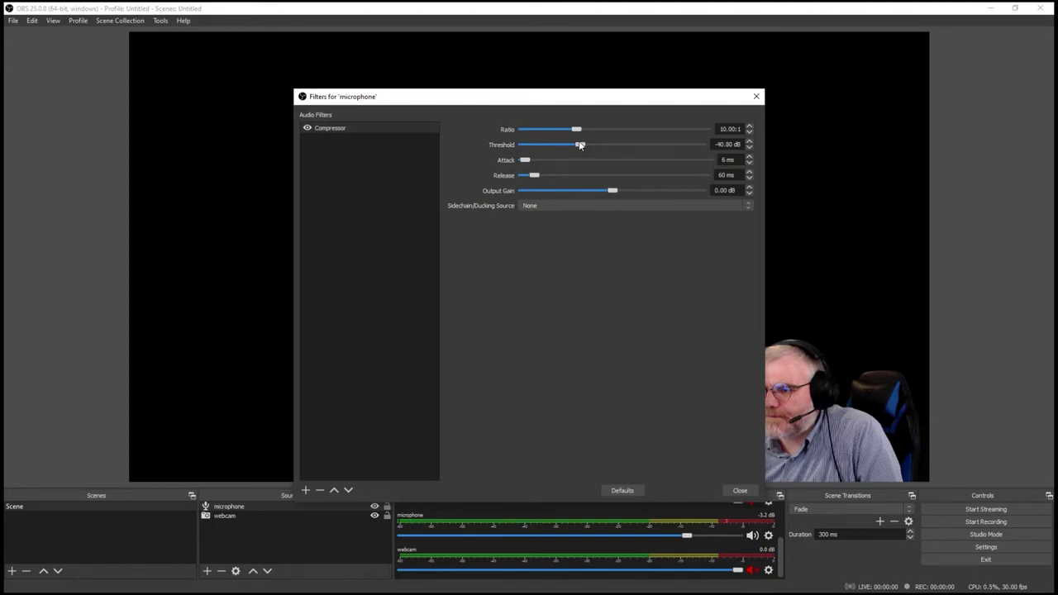
pyautogui.moveTo(584, 146); pyautogui.dragTo(588, 145)
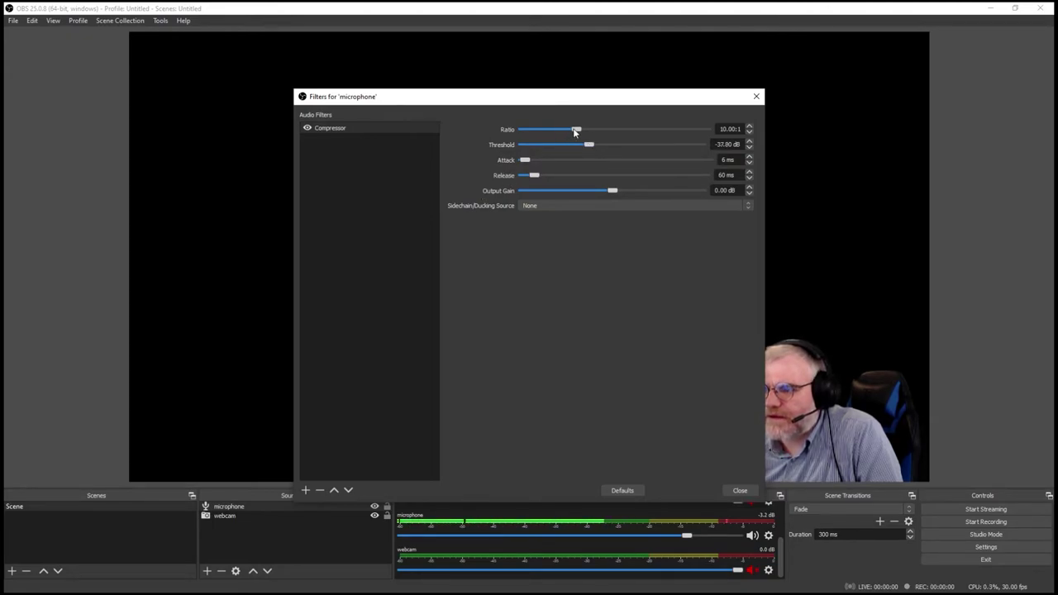
pyautogui.moveTo(575, 133); pyautogui.dragTo(601, 133)
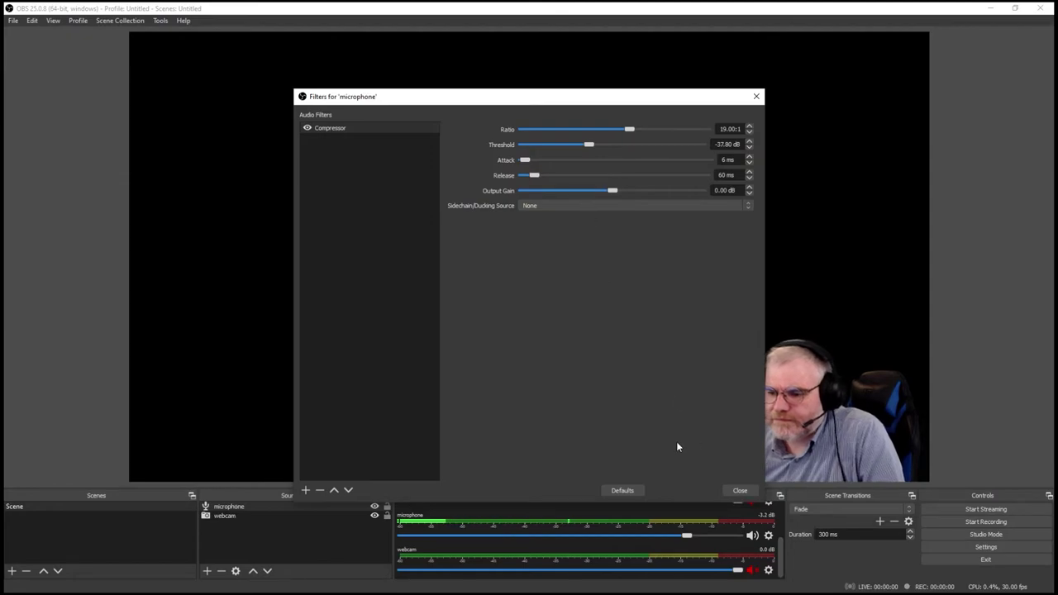
pyautogui.moveTo(587, 146); pyautogui.dragTo(599, 149)
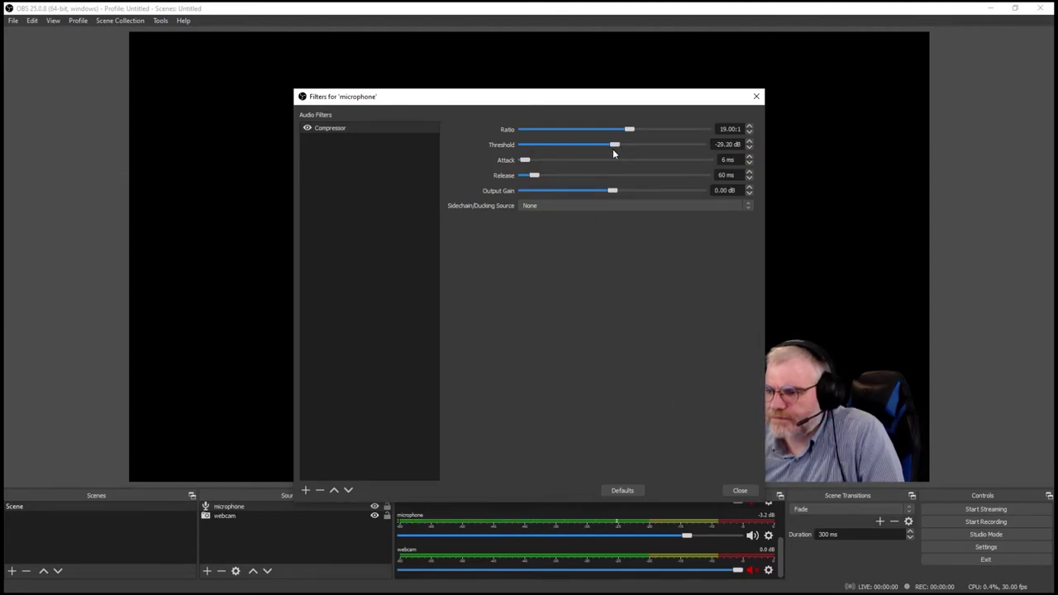
pyautogui.click(740, 493)
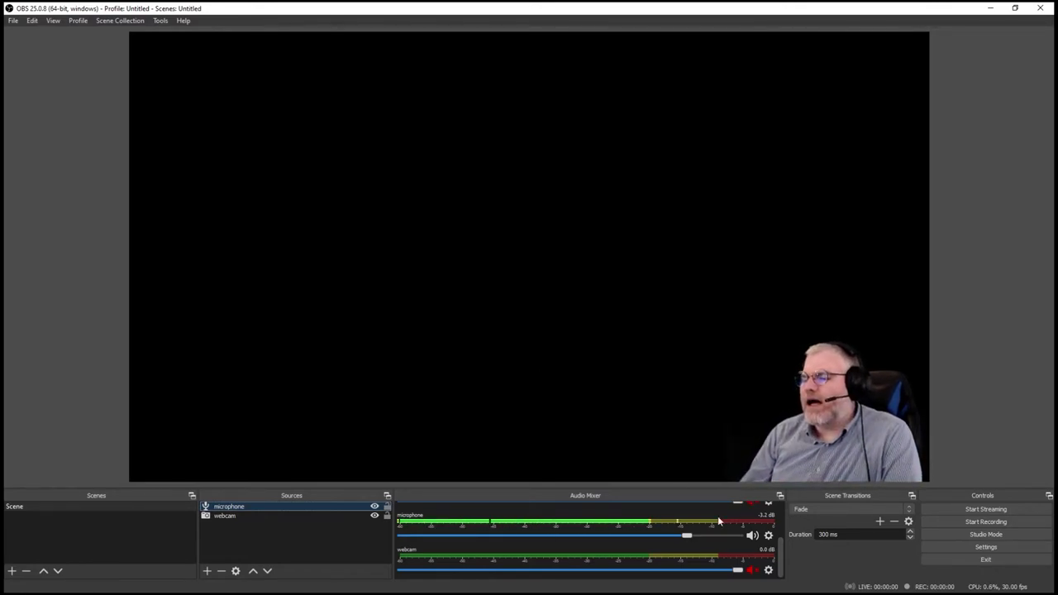
# Step: Reopen the microphone's filters, set the Compressor to a ratio of 26:1 and a threshold of about -24.2 dB, and close them
pyautogui.rightClick(225, 506)
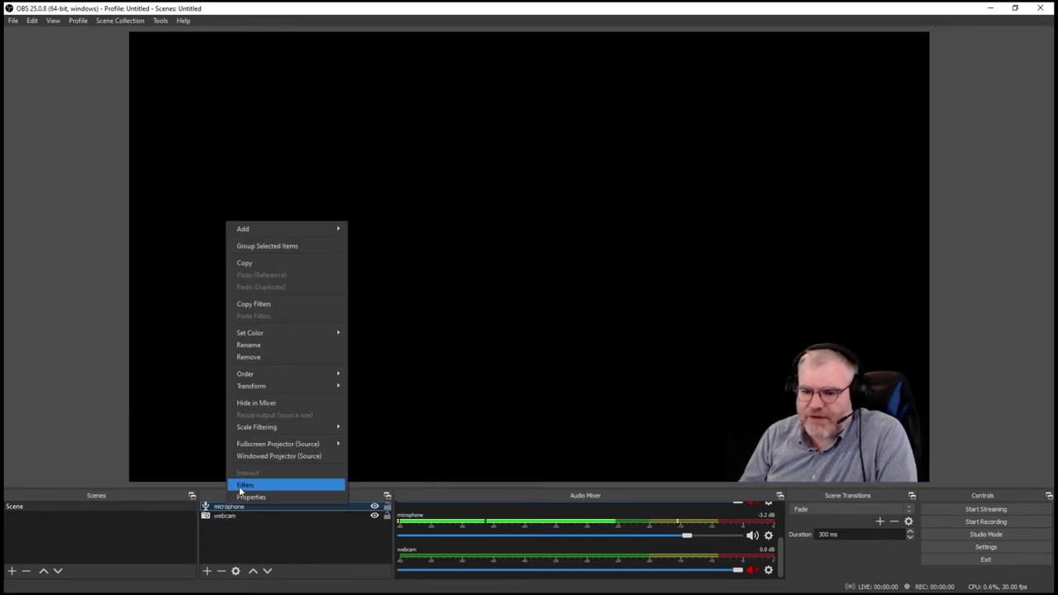
pyautogui.click(246, 485)
pyautogui.click(305, 490)
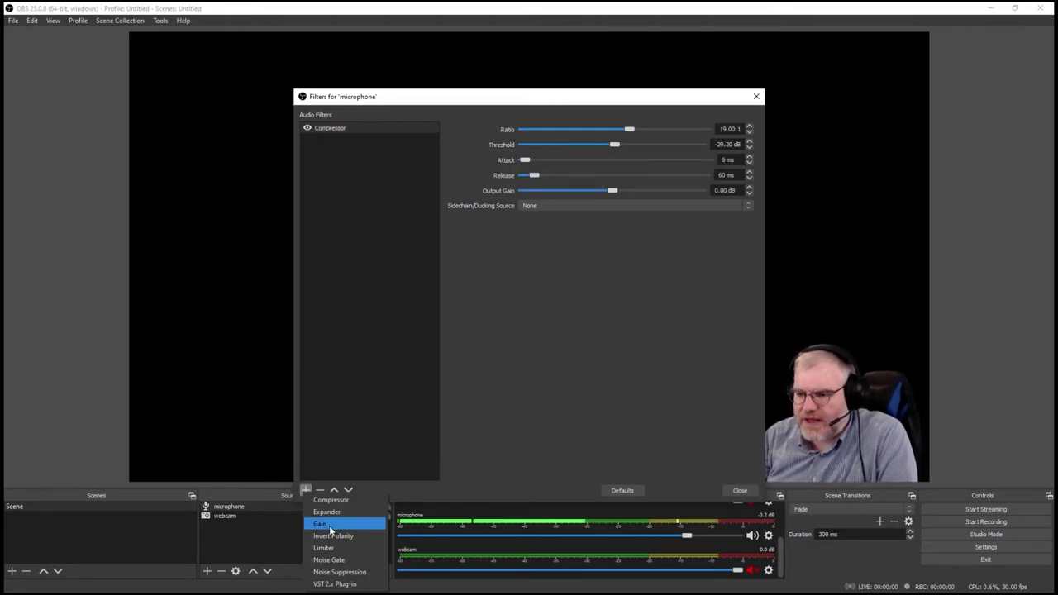
pyautogui.click(613, 284)
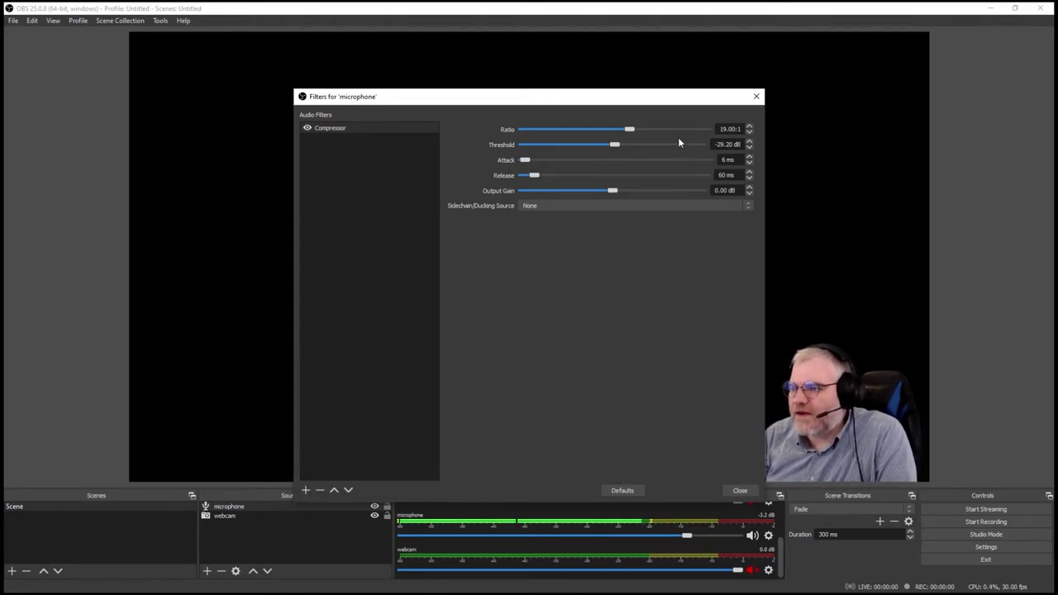
pyautogui.moveTo(633, 132); pyautogui.dragTo(672, 132)
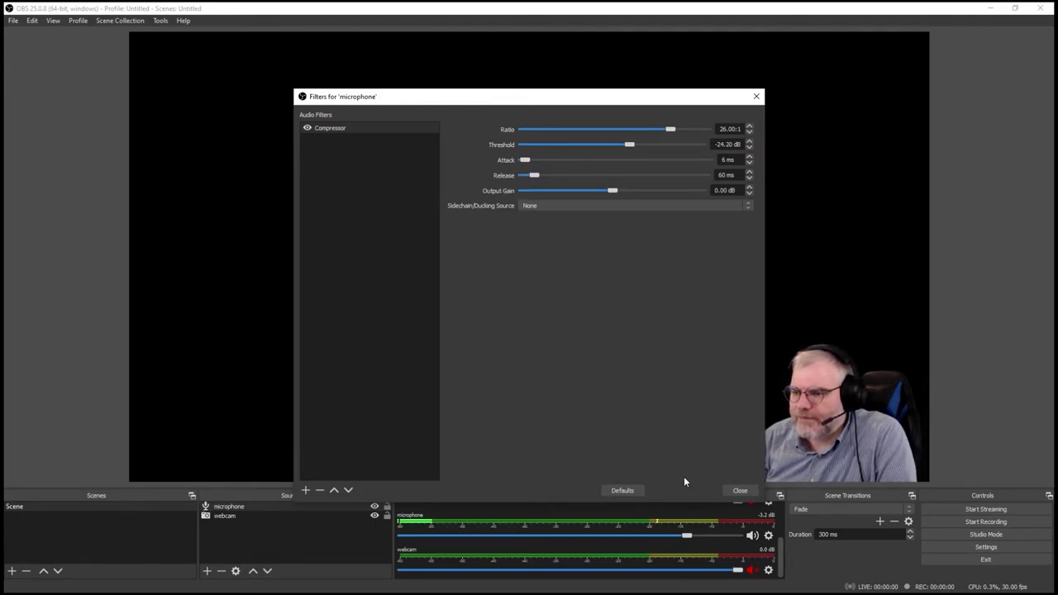
pyautogui.click(738, 491)
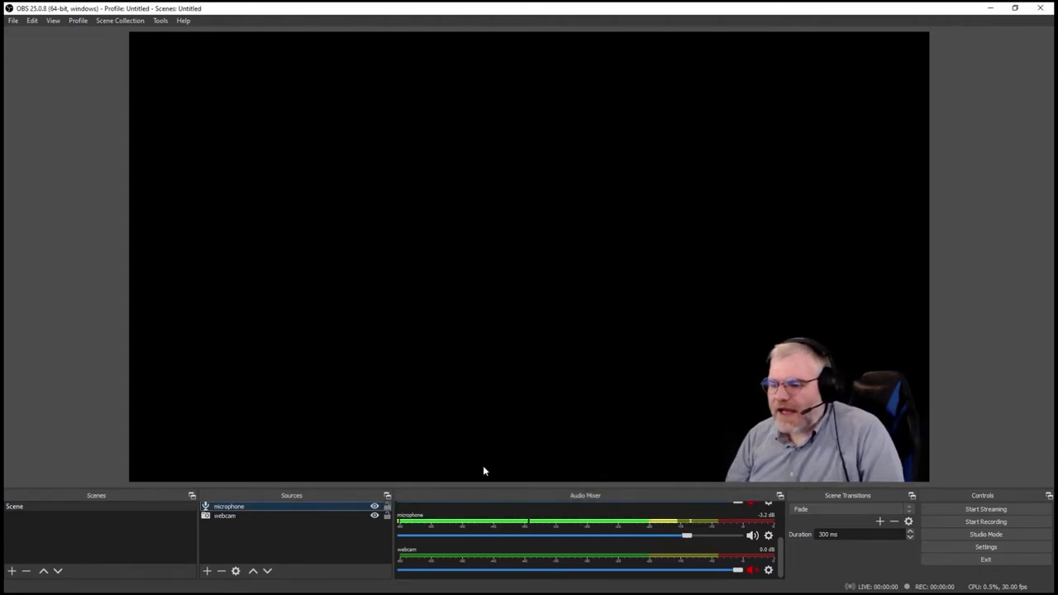
pyautogui.rightClick(274, 540)
pyautogui.click(237, 542)
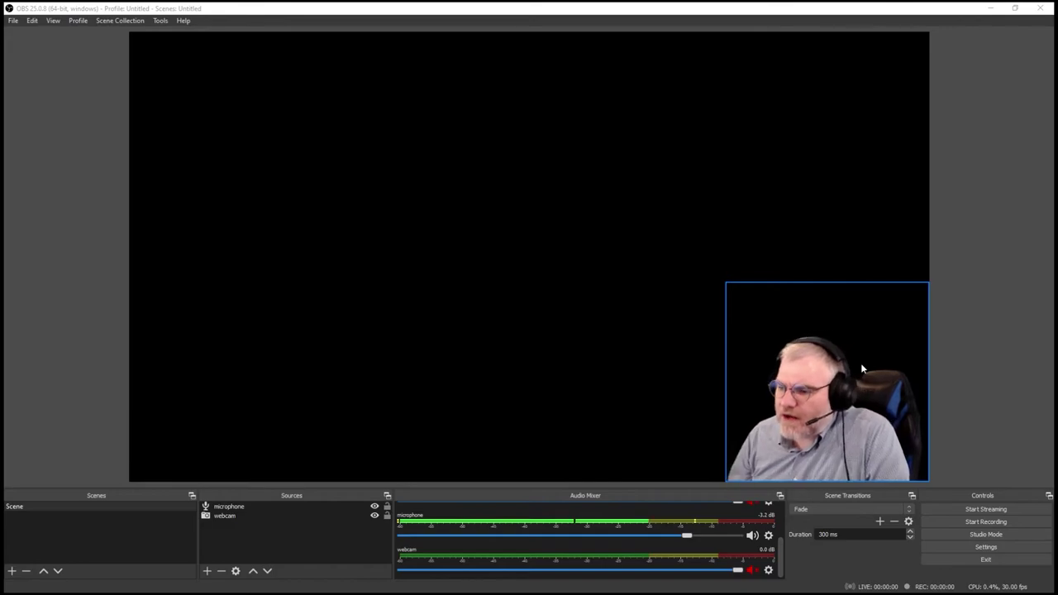
# Step: Add a Display Capture source named screen 2 that captures Display 2 (1920x1080 @ 0,0) with the cursor included
pyautogui.click(208, 570)
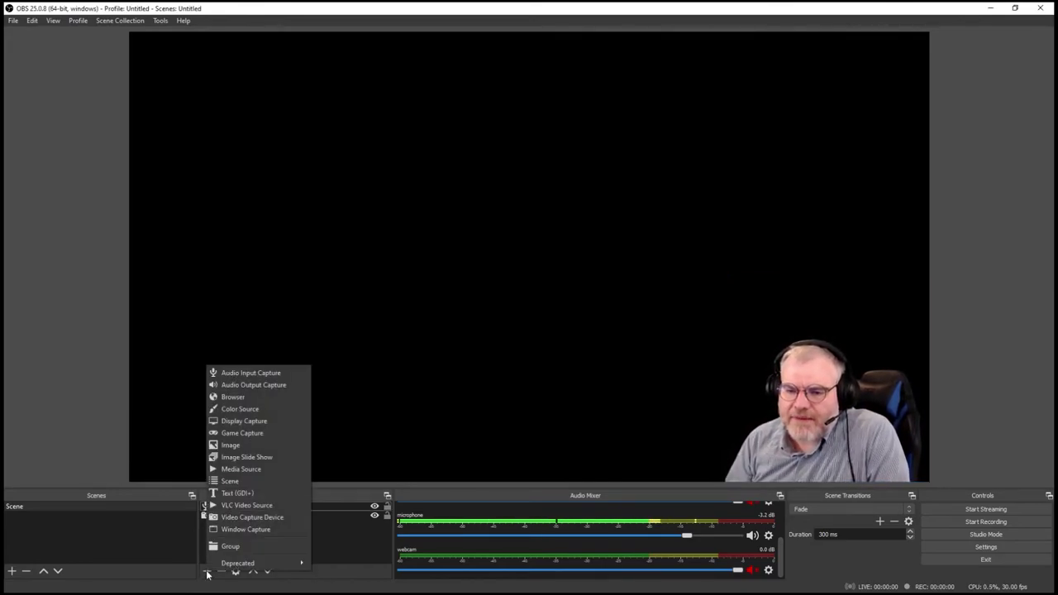
pyautogui.click(260, 422)
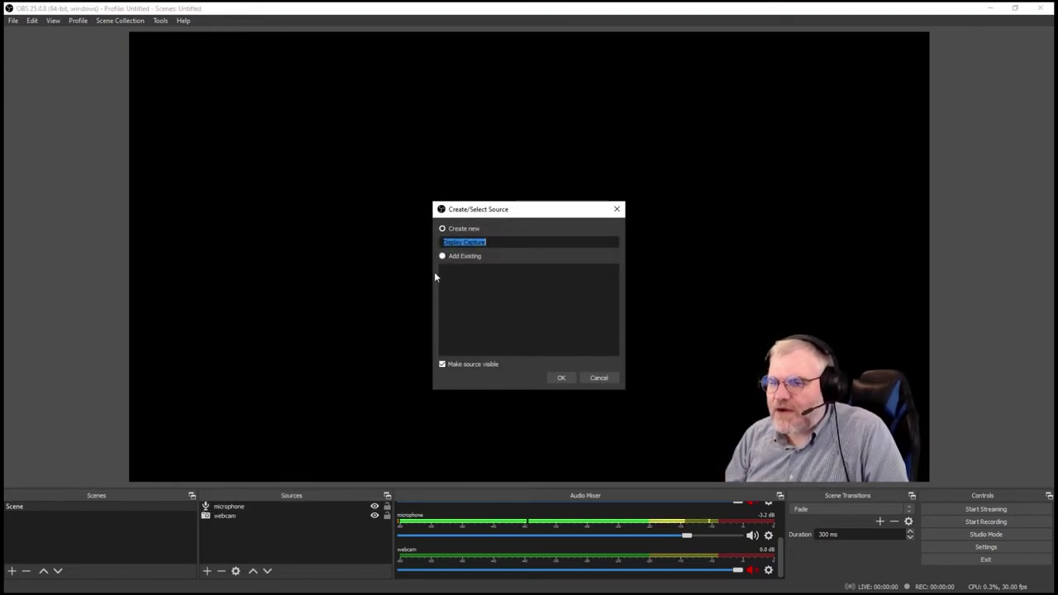
pyautogui.write('screen 2')
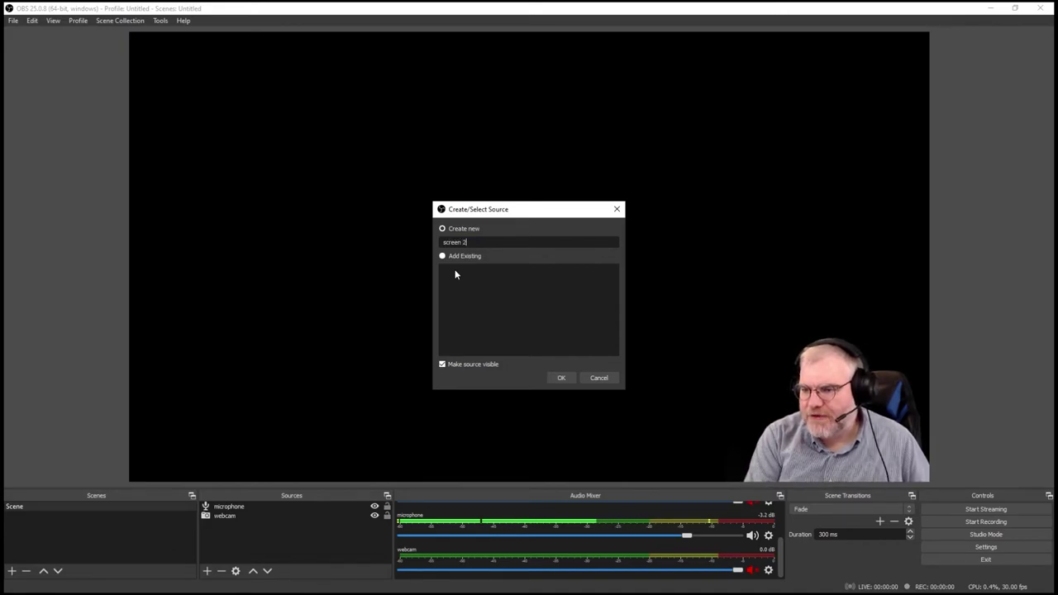
pyautogui.click(560, 378)
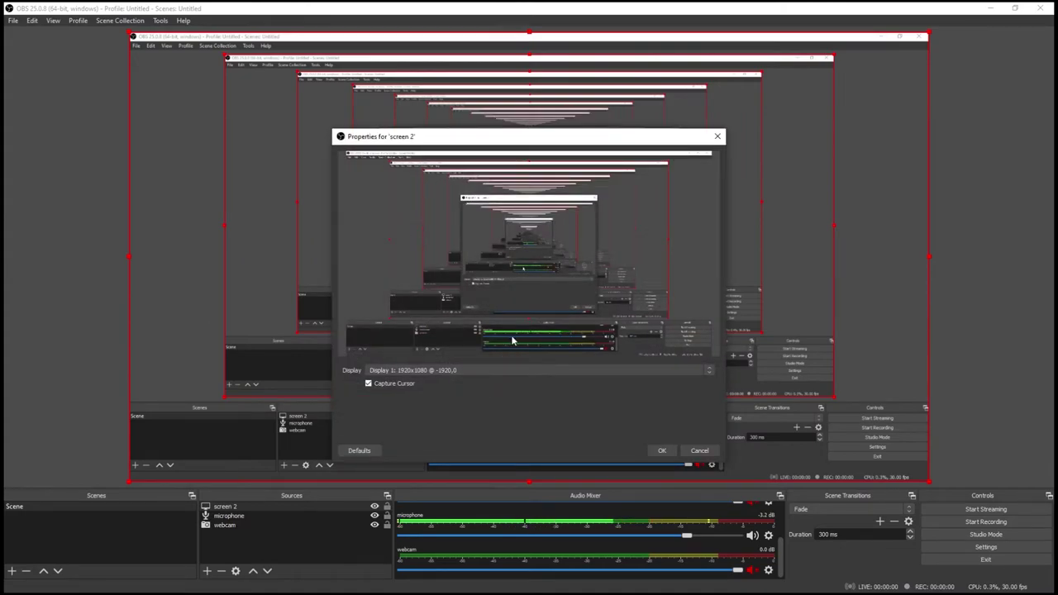
pyautogui.click(525, 371)
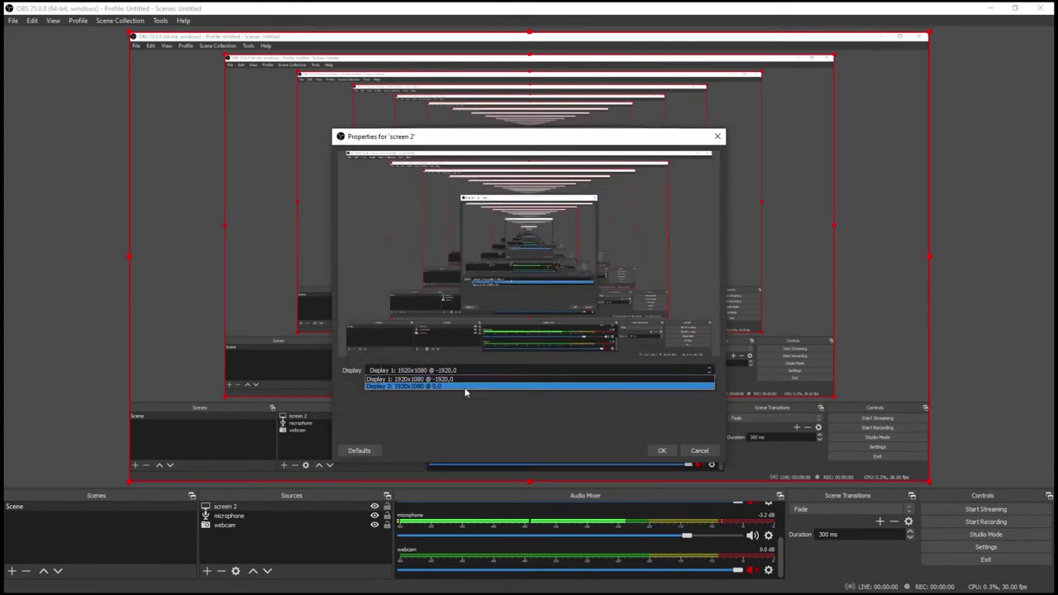
pyautogui.click(439, 386)
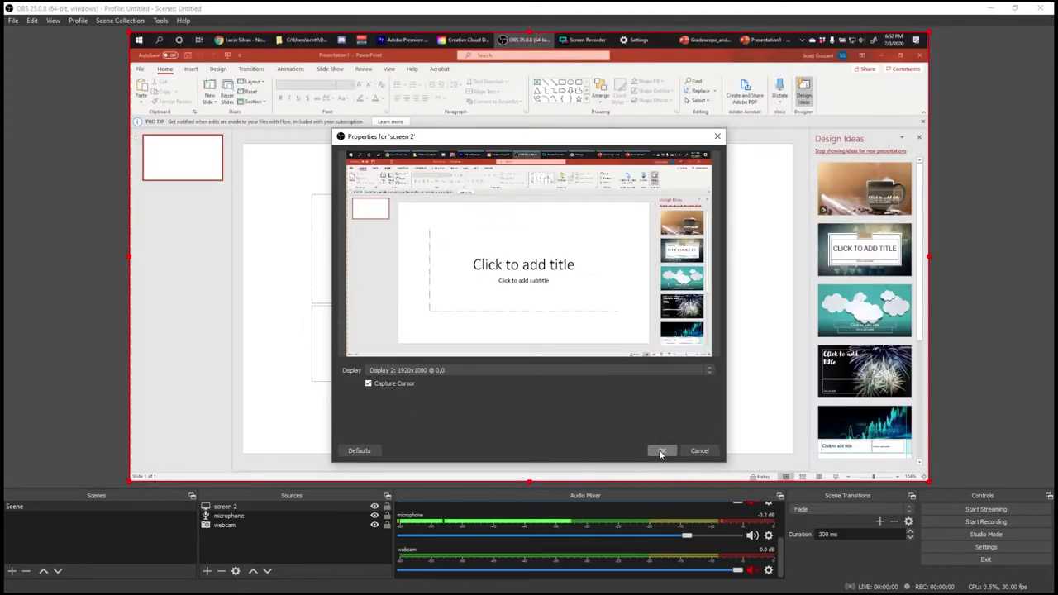
pyautogui.click(661, 451)
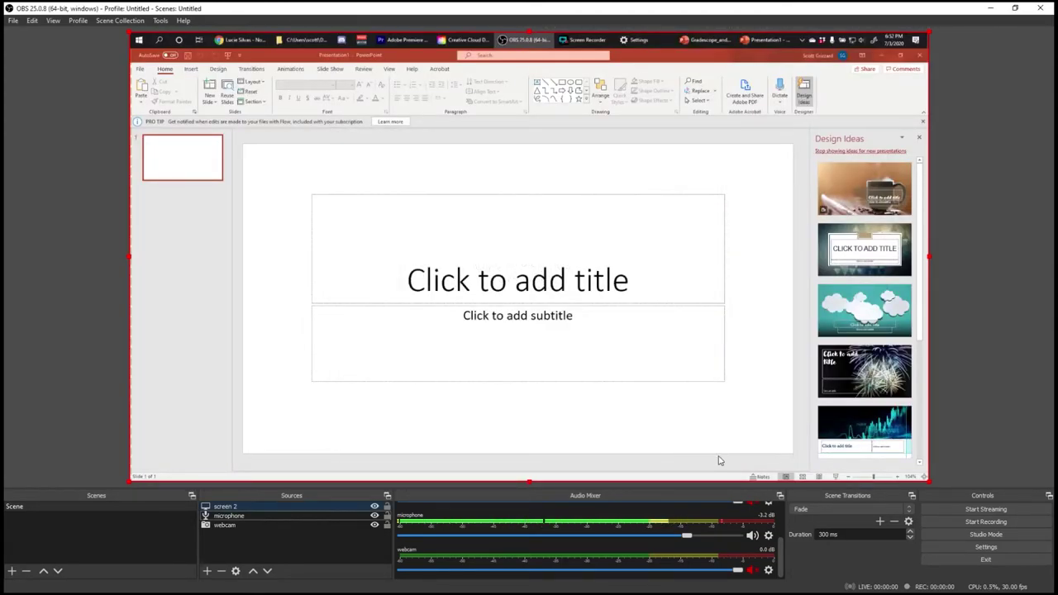
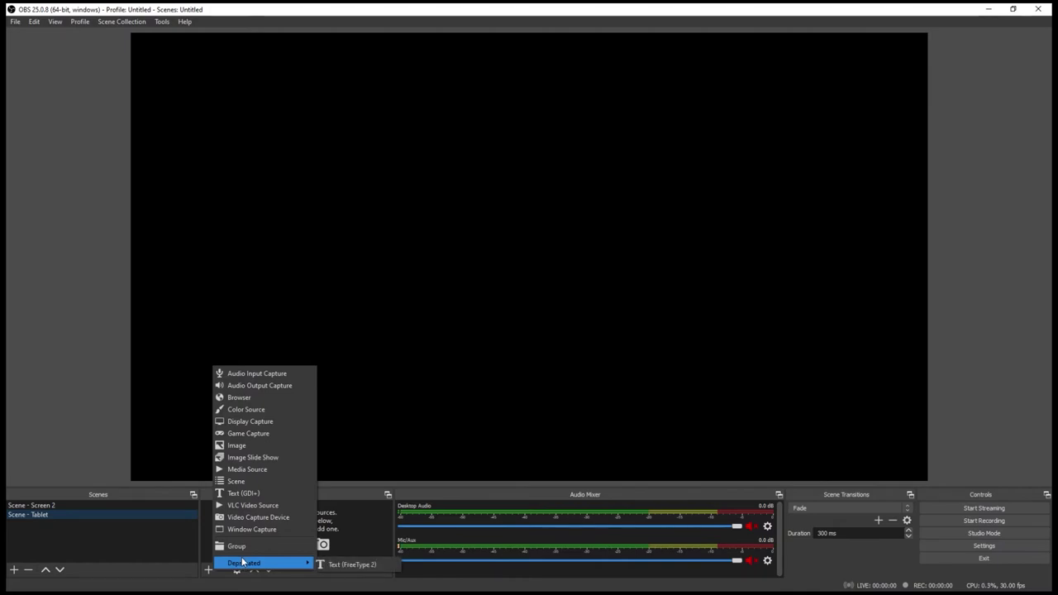
# Step: Add the existing mic and camera group to Scene - Tablet and collapse it in the source list
pyautogui.click(235, 546)
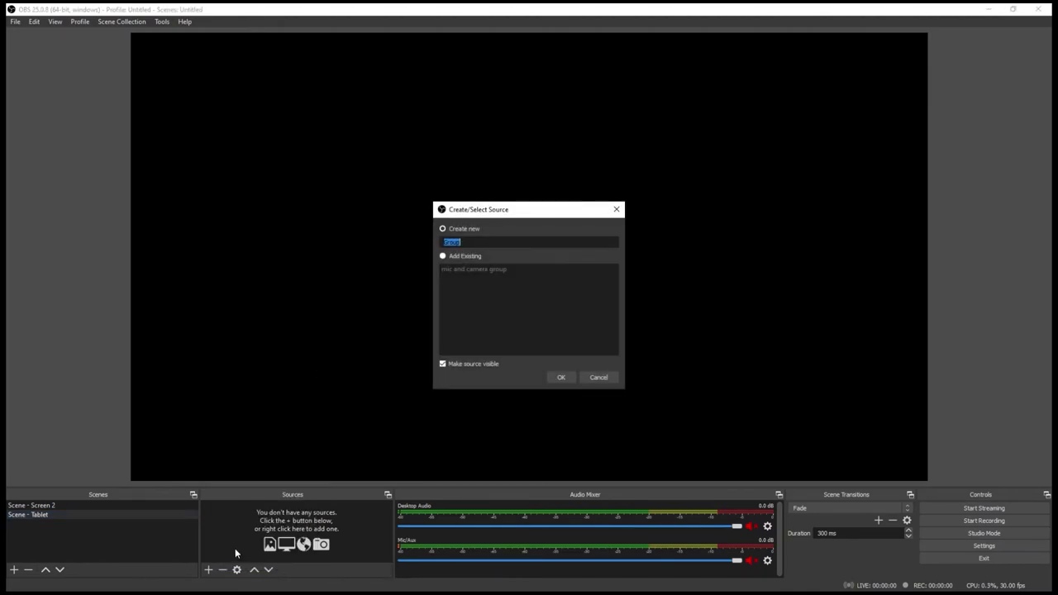
pyautogui.click(467, 256)
pyautogui.click(451, 270)
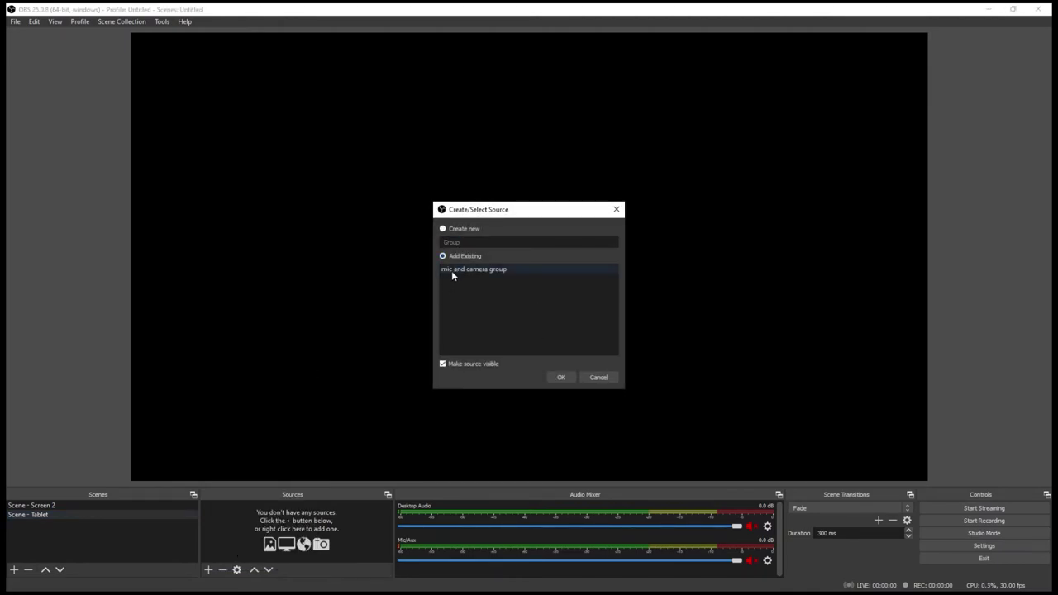
pyautogui.click(553, 378)
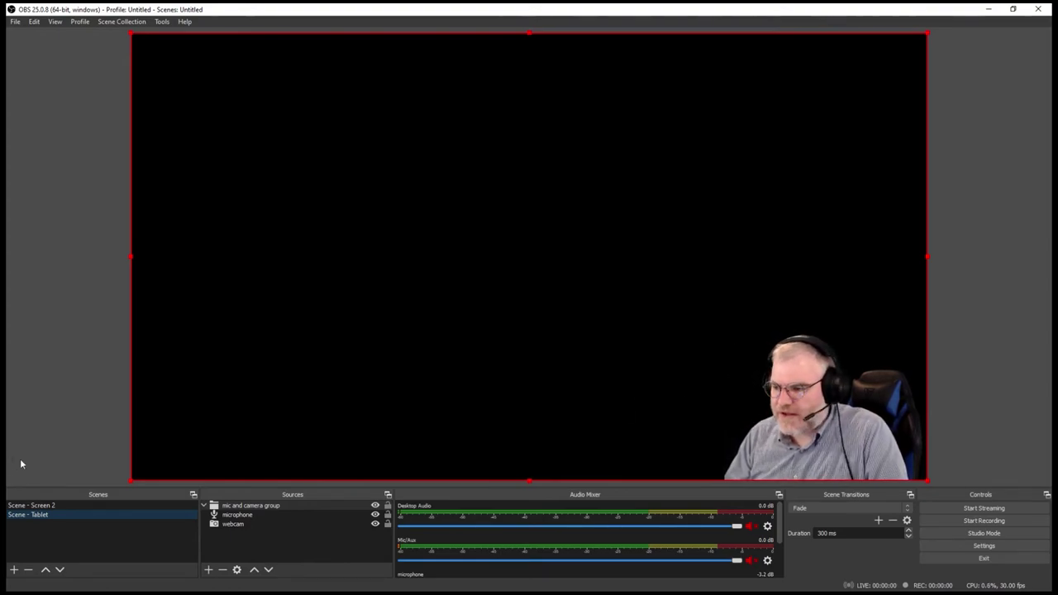
pyautogui.click(204, 507)
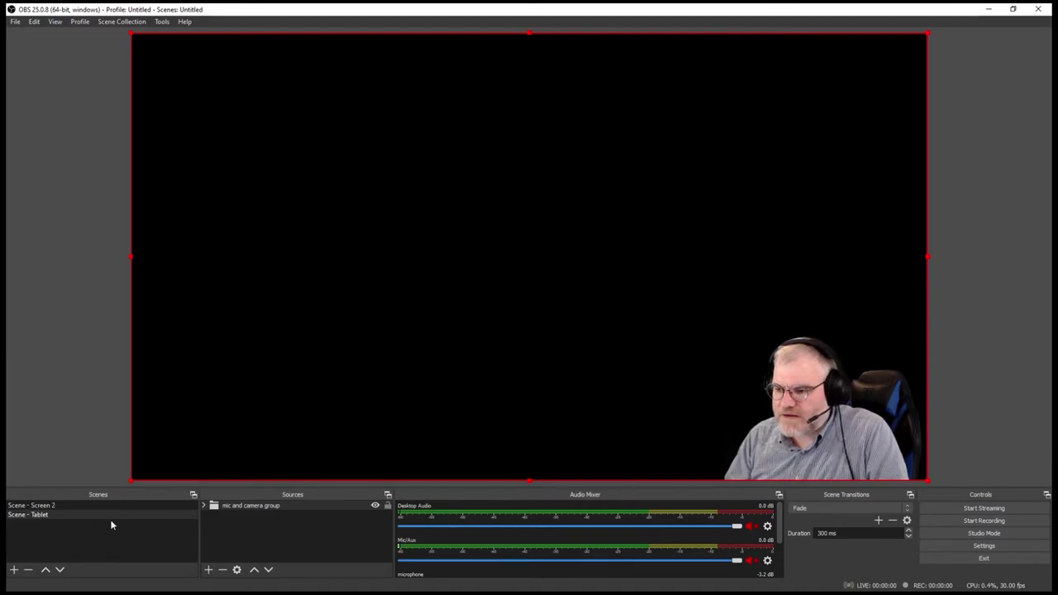
# Step: Add a Video Capture Device source named tablet using Game Capture 4K60 Pro MK.2 Video, and place it below the mic and camera group
pyautogui.click(209, 568)
pyautogui.click(251, 512)
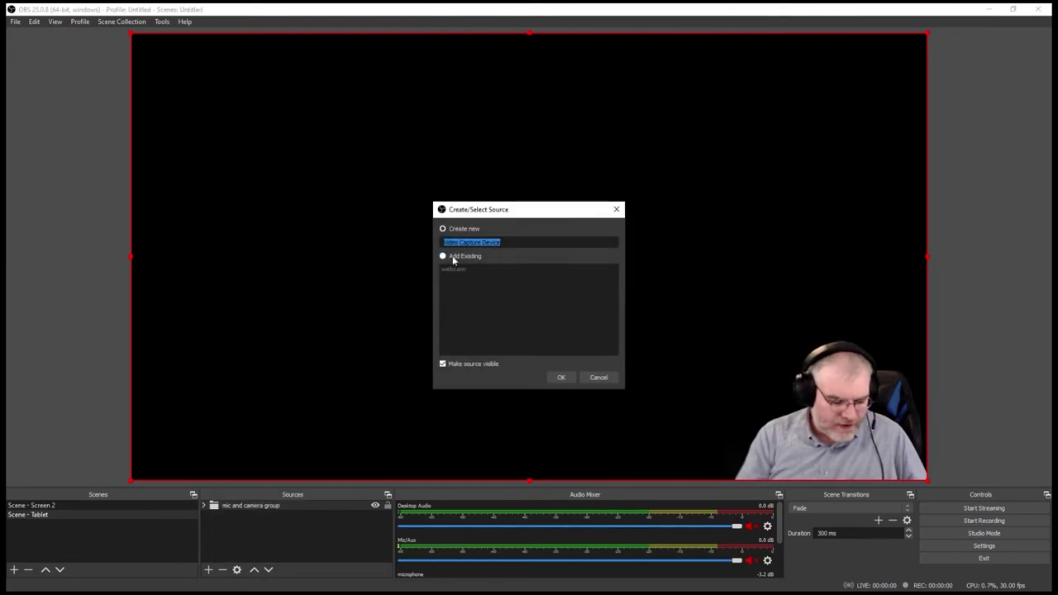
pyautogui.write('tablet')
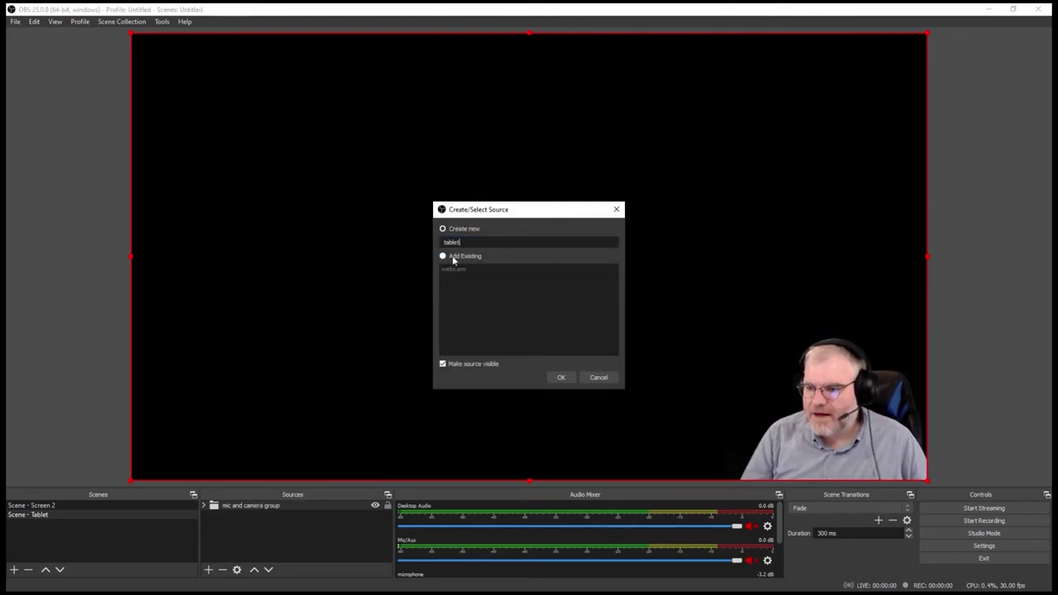
pyautogui.click(552, 375)
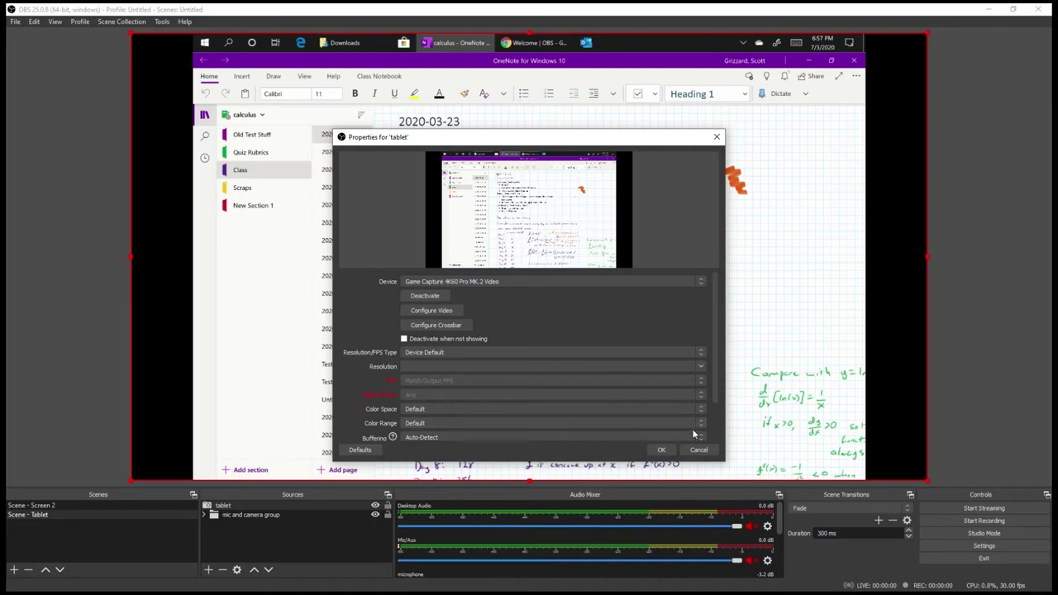
pyautogui.click(661, 449)
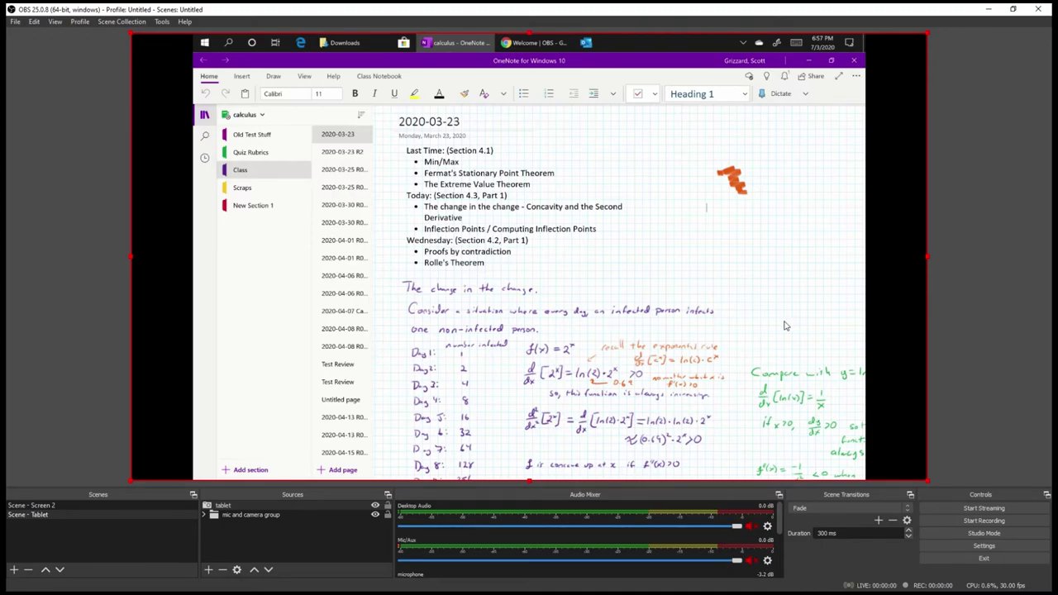
pyautogui.moveTo(223, 515); pyautogui.dragTo(222, 529)
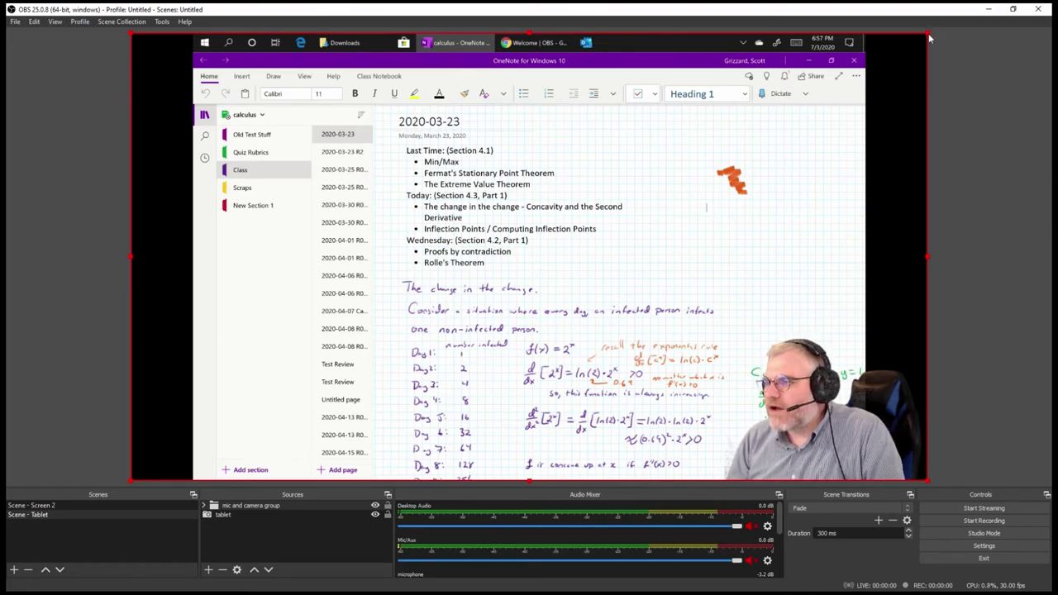
# Step: Try resizing the tablet capture by its corner, and lock the mic and camera group
pyautogui.moveTo(929, 38)
pyautogui.mouseDown()
pyautogui.moveTo(963, 17)
pyautogui.moveTo(931, 36)
pyautogui.mouseUp()
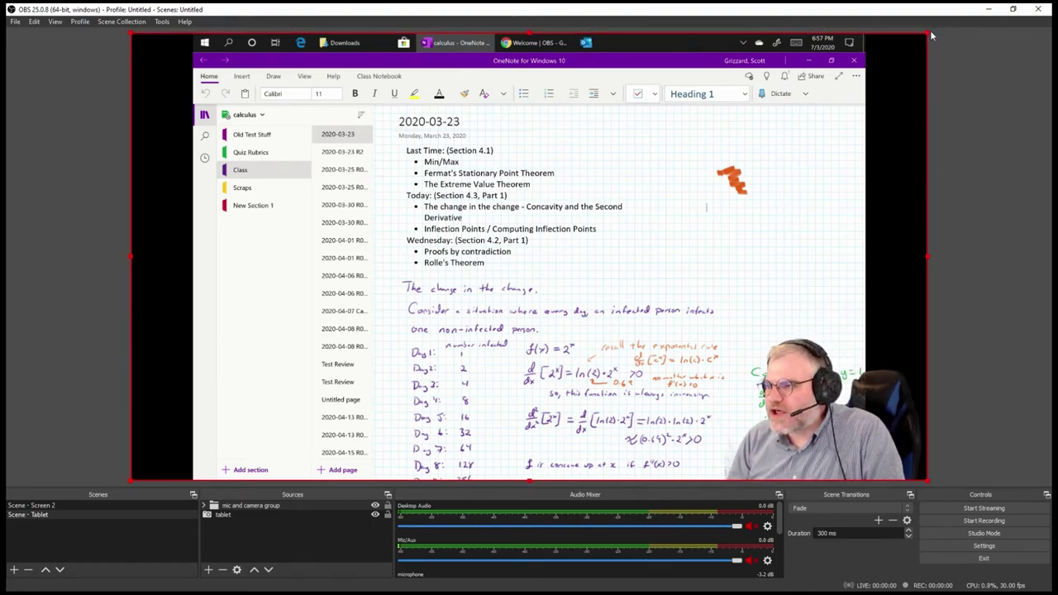
pyautogui.click(241, 515)
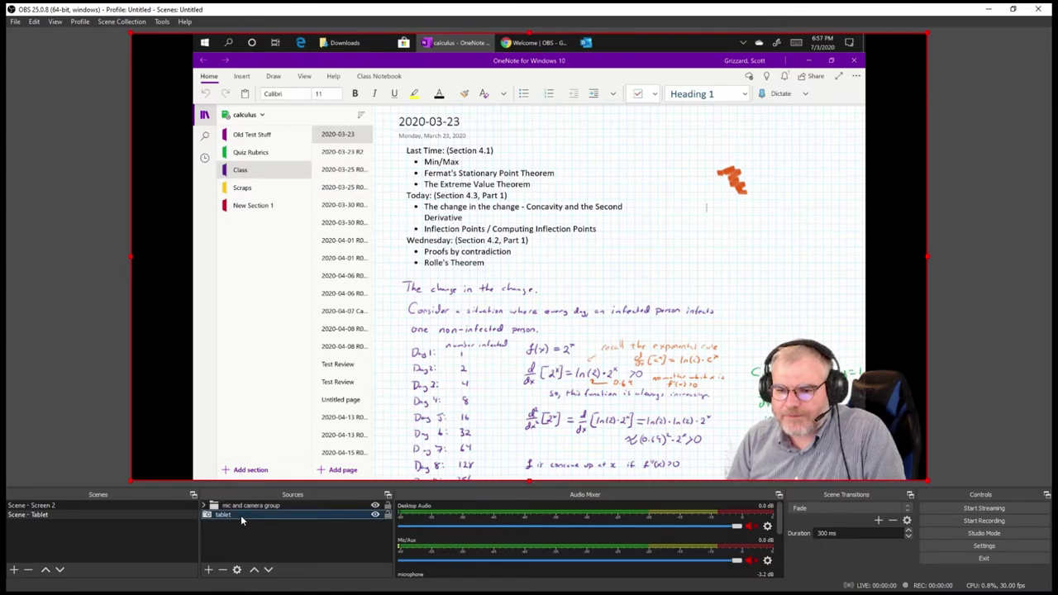
pyautogui.doubleClick(159, 248)
pyautogui.click(699, 449)
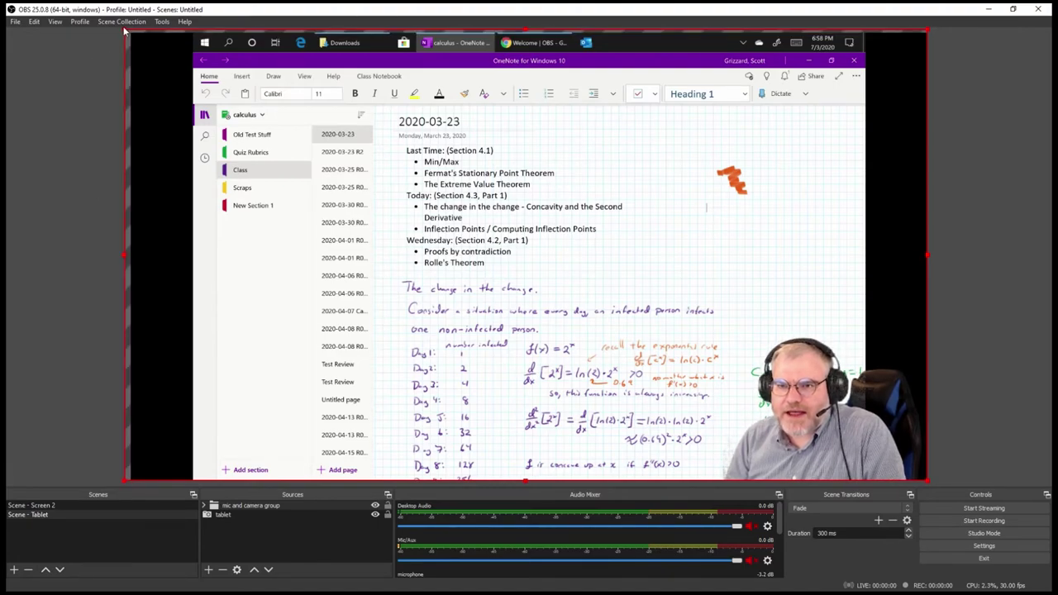
pyautogui.click(232, 510)
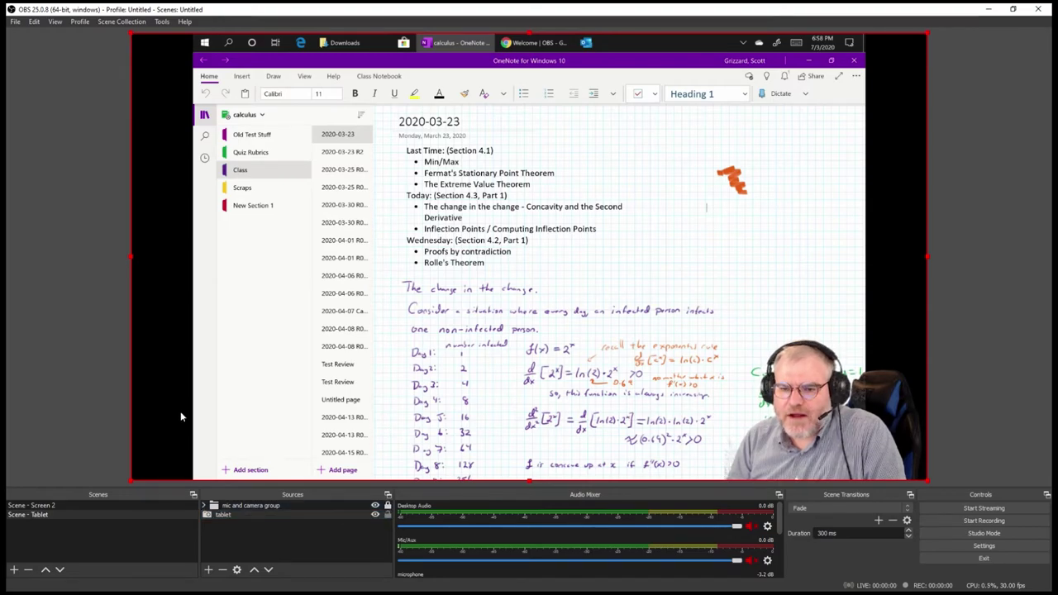
# Step: Enlarge and reposition the tablet capture so its black side bars and the OneNote toolbar fall outside the canvas
pyautogui.moveTo(129, 35); pyautogui.dragTo(63, 22)
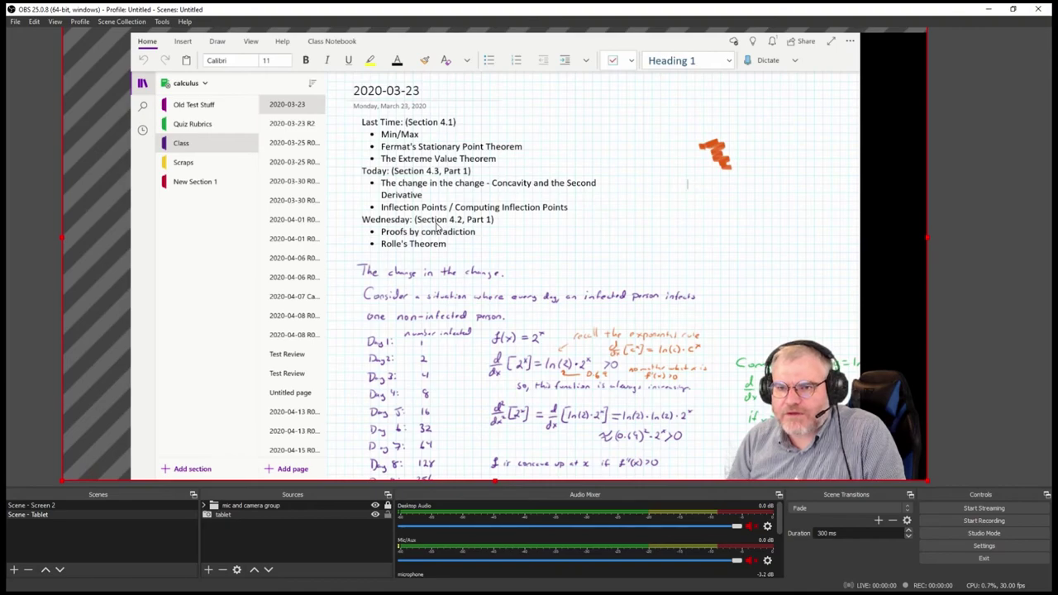
pyautogui.moveTo(684, 278); pyautogui.dragTo(758, 280)
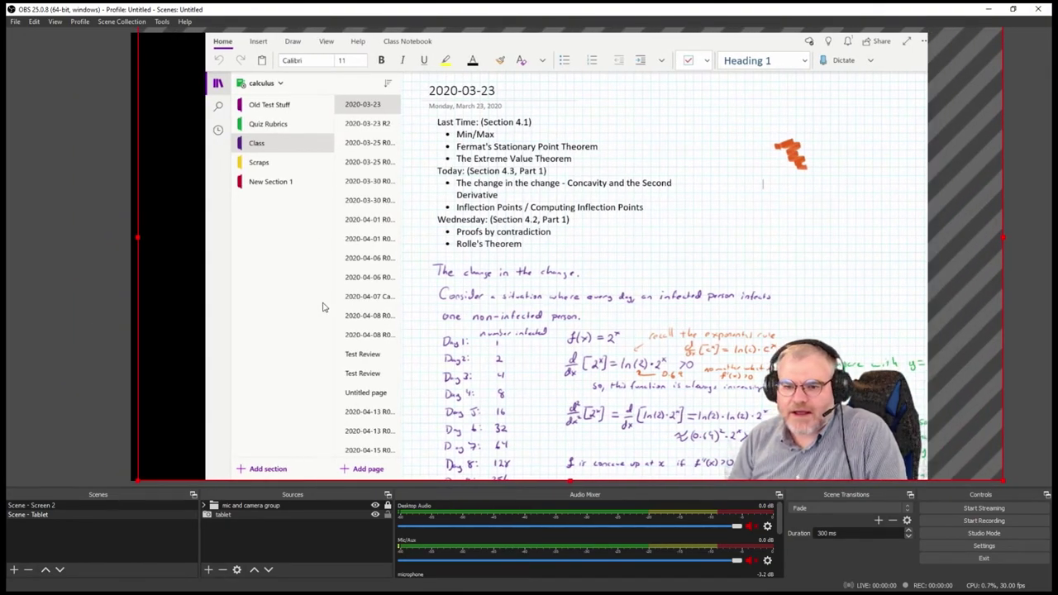
pyautogui.moveTo(136, 480); pyautogui.dragTo(56, 508)
pyautogui.moveTo(409, 325); pyautogui.dragTo(408, 288)
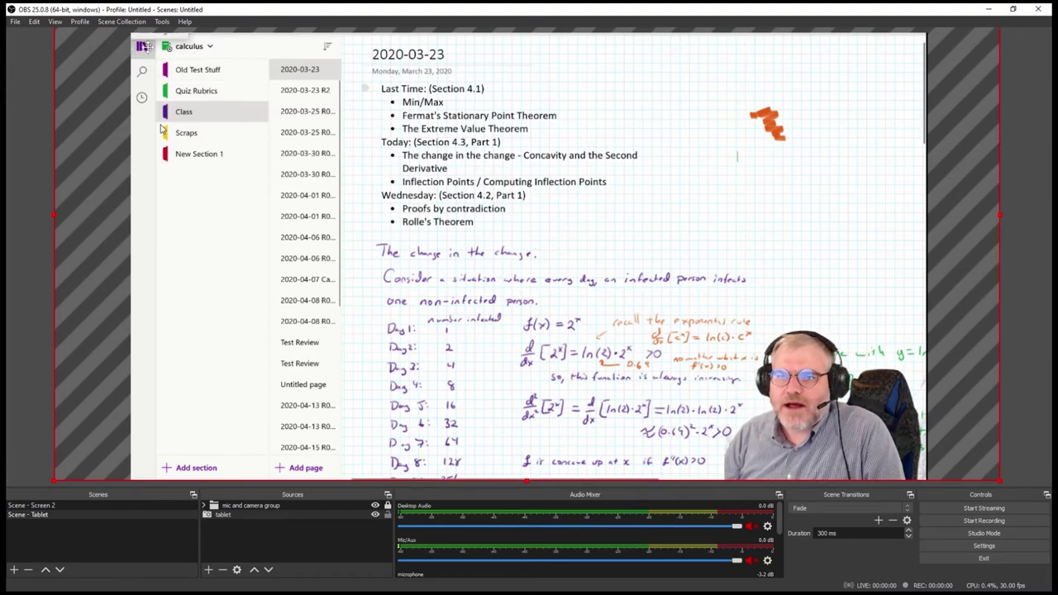
# Step: Collapse the notebook navigation in the tablet's OneNote page and scribble a dark red pen stroke below the orange mark
pyautogui.click(140, 47)
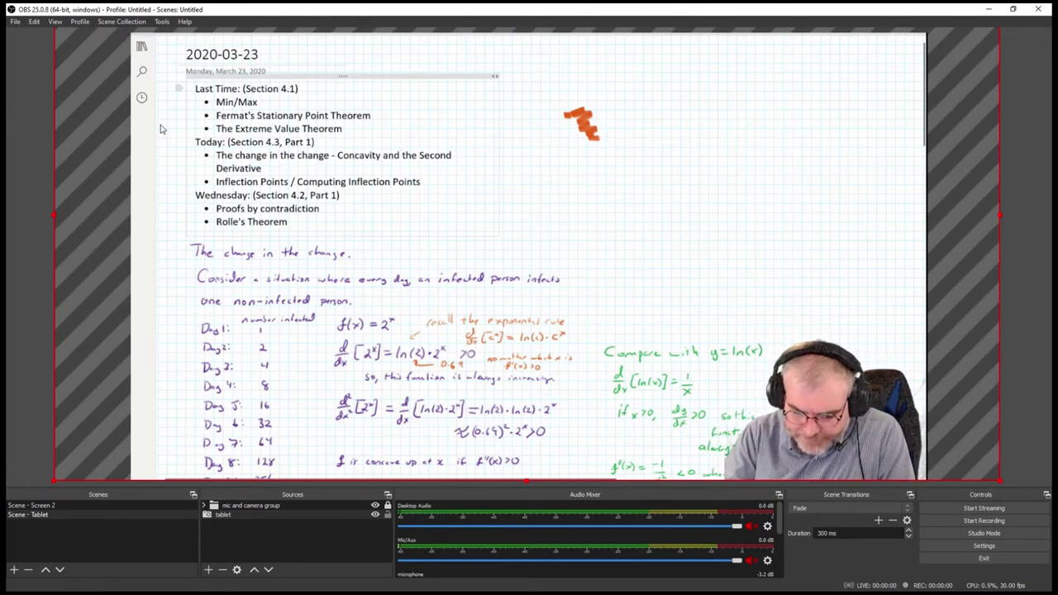
pyautogui.scroll(-1, 551, 132)
pyautogui.scroll(1, 550, 156)
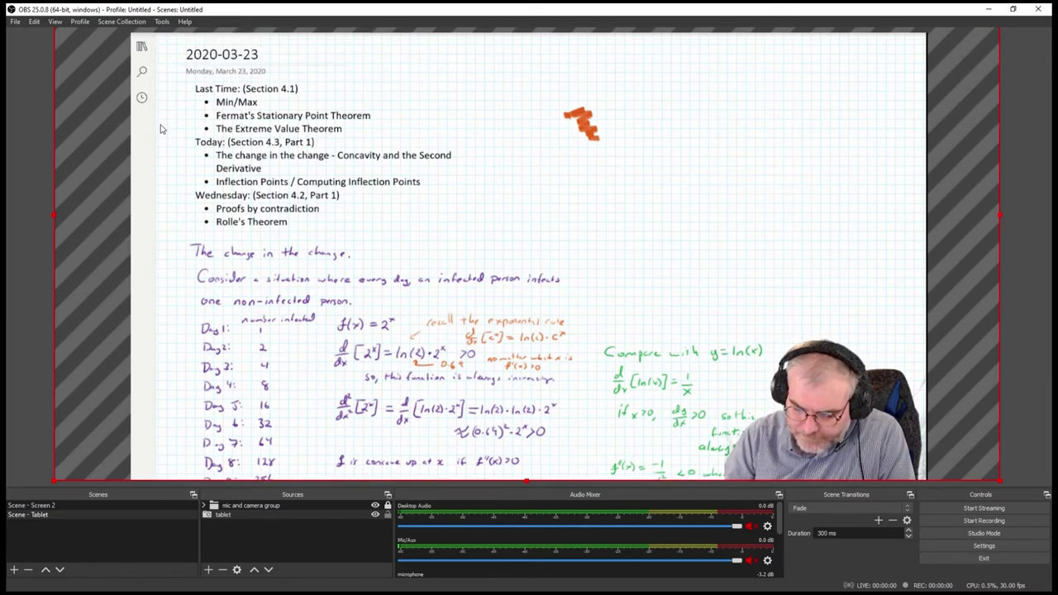
pyautogui.moveTo(599, 172)
pyautogui.mouseDown()
pyautogui.moveTo(630, 187)
pyautogui.moveTo(658, 219)
pyautogui.moveTo(704, 195)
pyautogui.moveTo(651, 185)
pyautogui.moveTo(679, 193)
pyautogui.mouseUp()
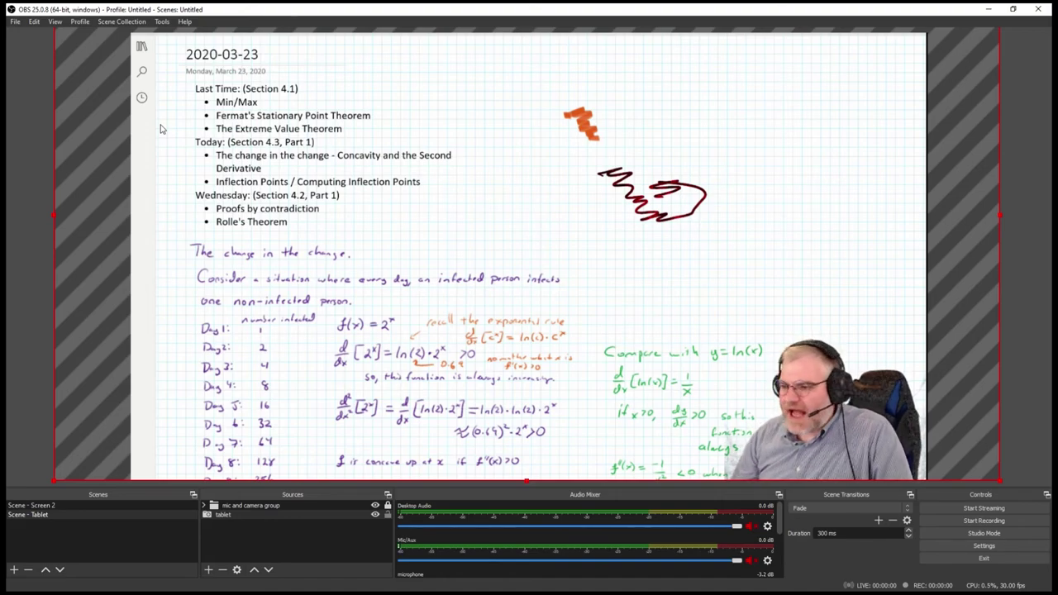
# Step: Add a new scene named Scene - Docucam
pyautogui.click(12, 568)
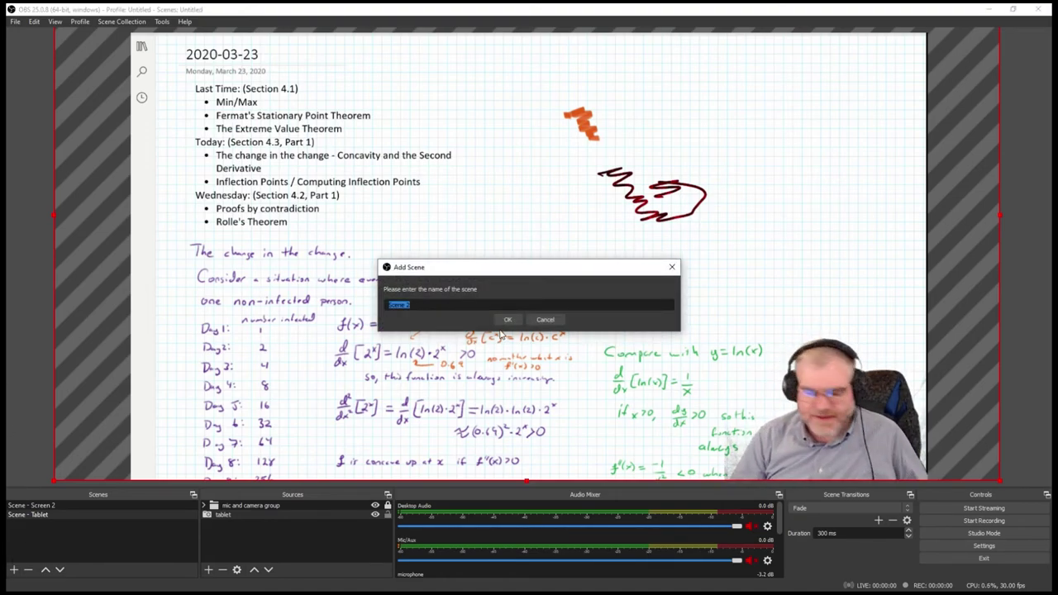
pyautogui.write('W')
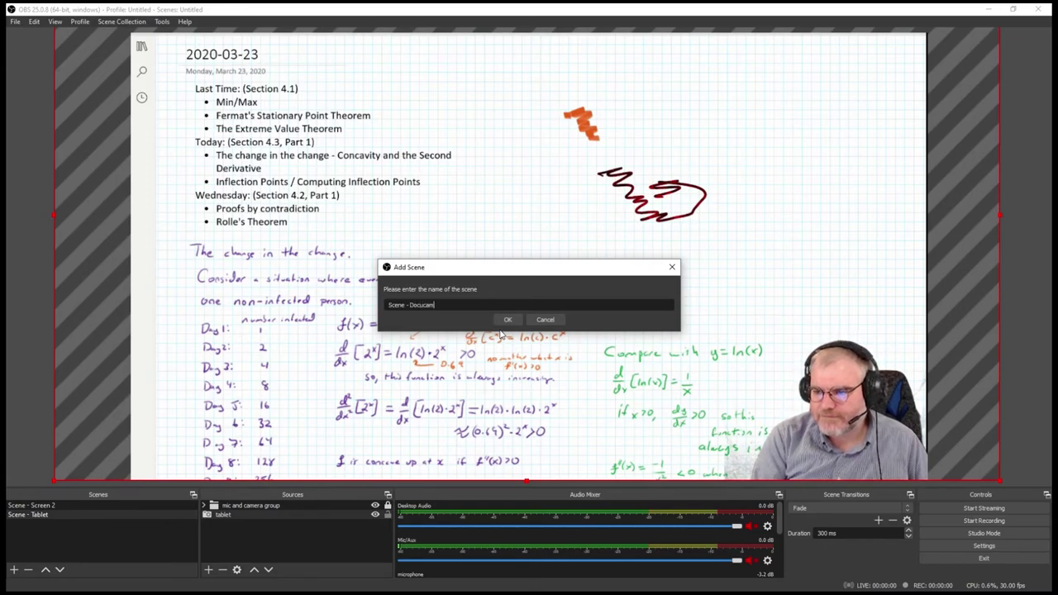
pyautogui.click(500, 326)
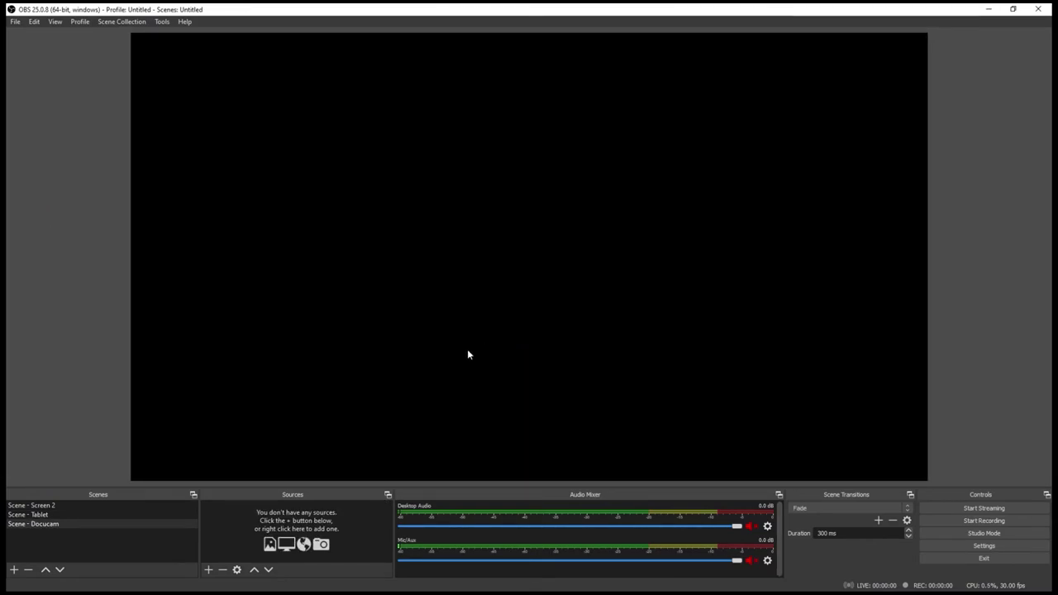
# Step: Add the existing mic and camera group to Scene - Docucam, then collapse and lock it
pyautogui.click(208, 569)
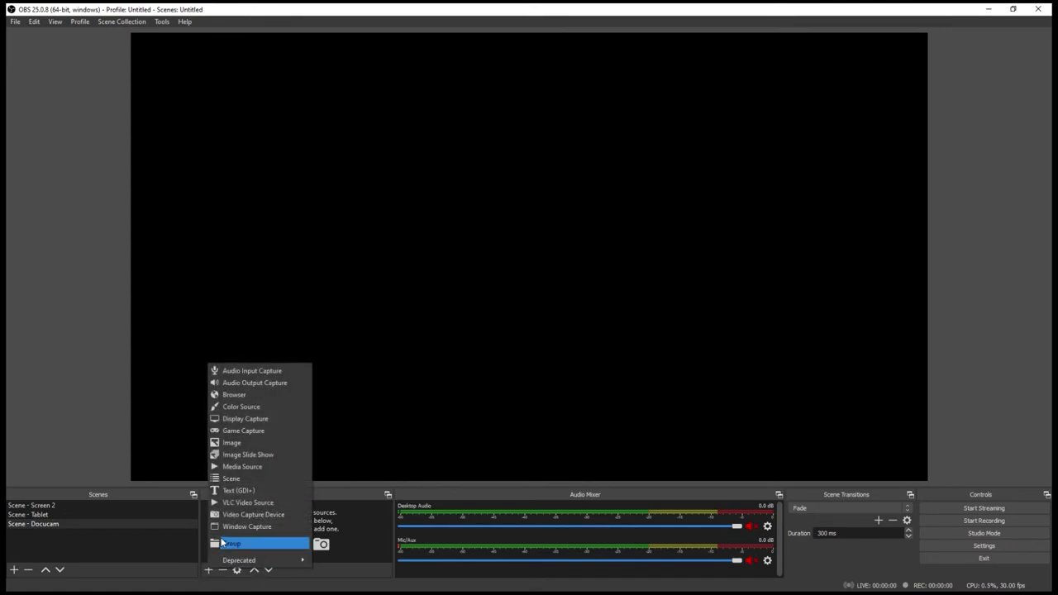
pyautogui.click(230, 543)
pyautogui.click(467, 256)
pyautogui.click(513, 273)
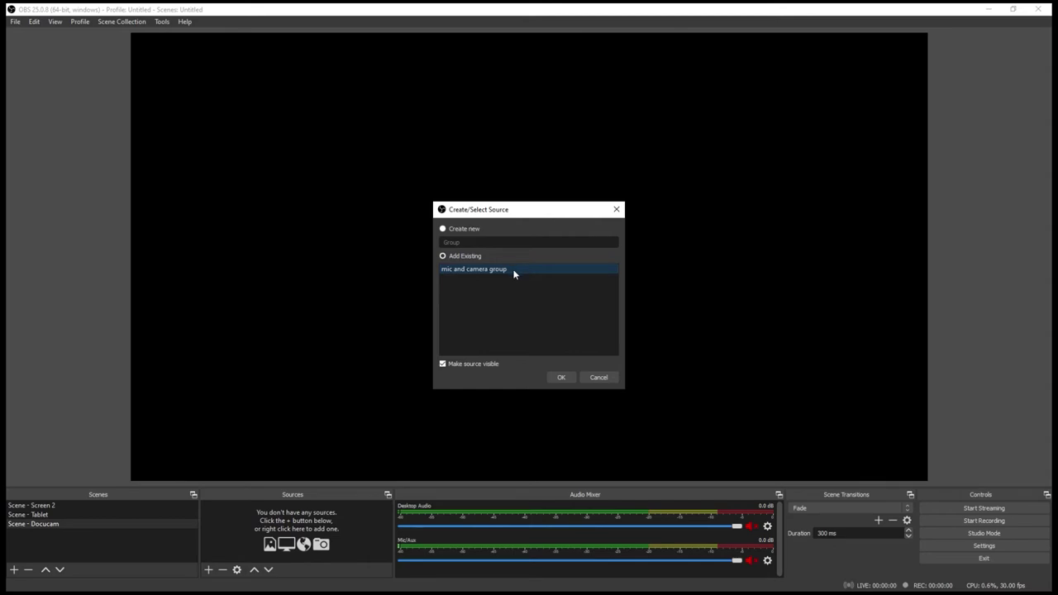
pyautogui.click(559, 378)
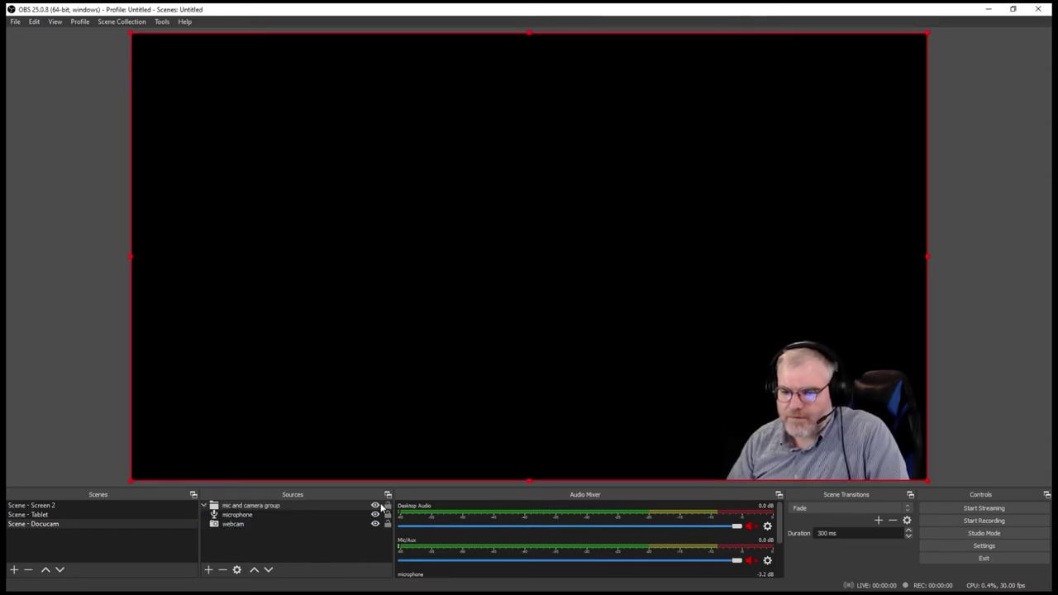
pyautogui.click(203, 505)
pyautogui.click(387, 505)
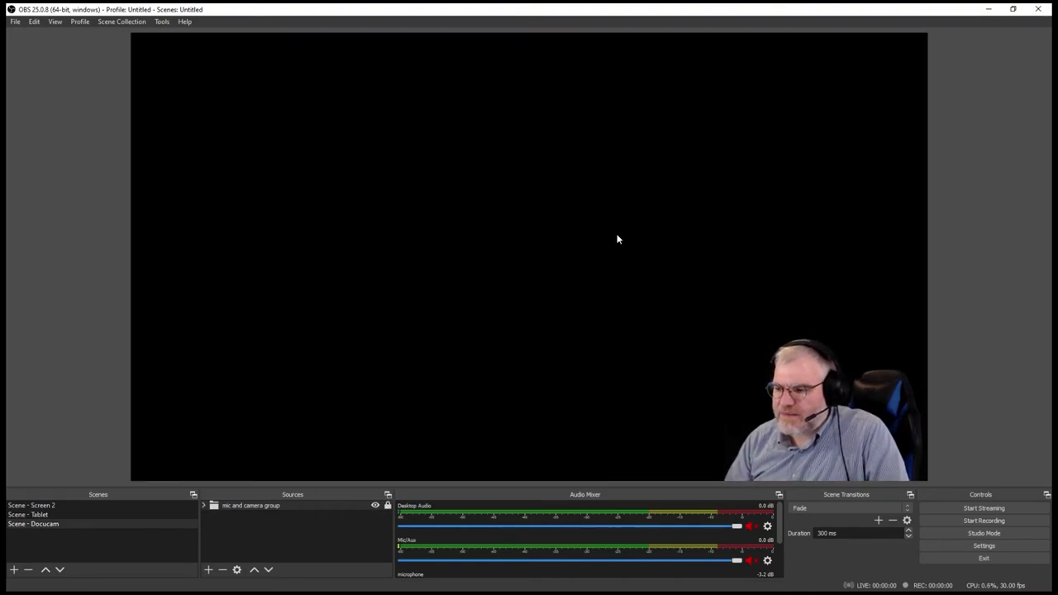
# Step: Add a Video Capture Device source named docucam using the Document Camera device, and place it below the mic and camera group
pyautogui.click(209, 570)
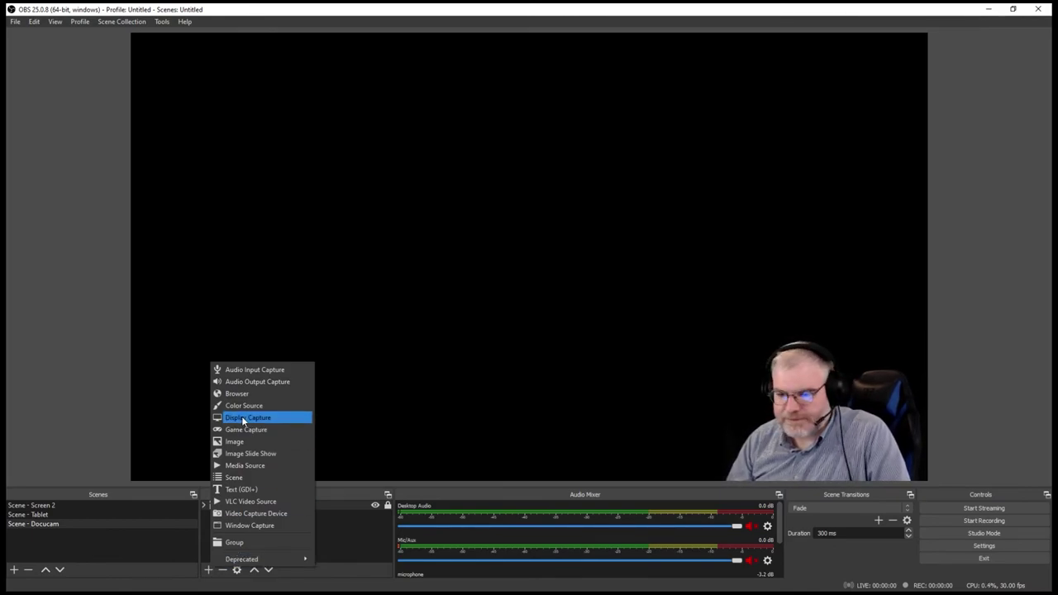
pyautogui.click(243, 512)
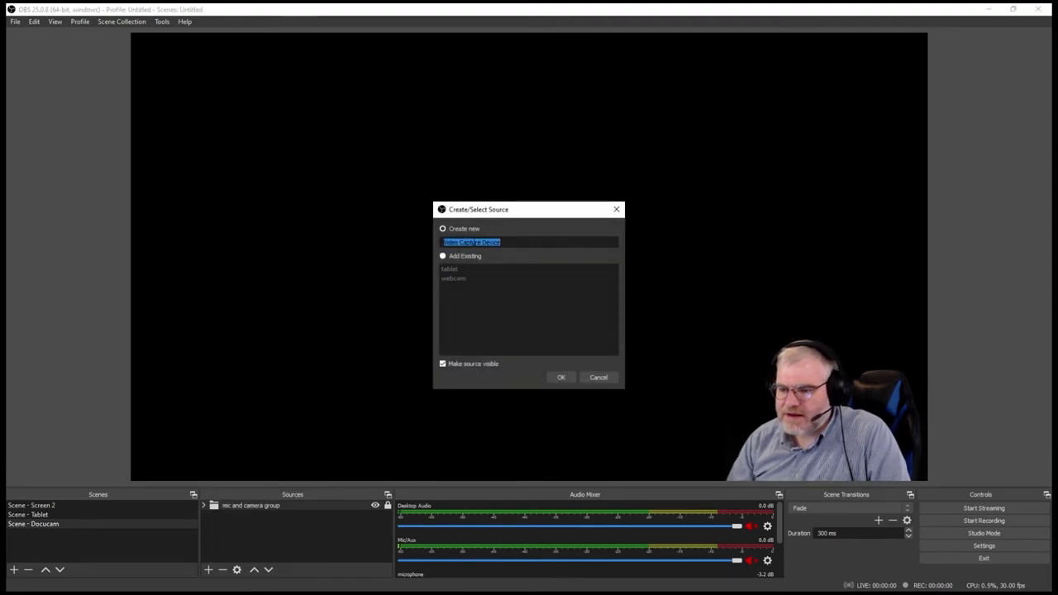
pyautogui.write('docucam')
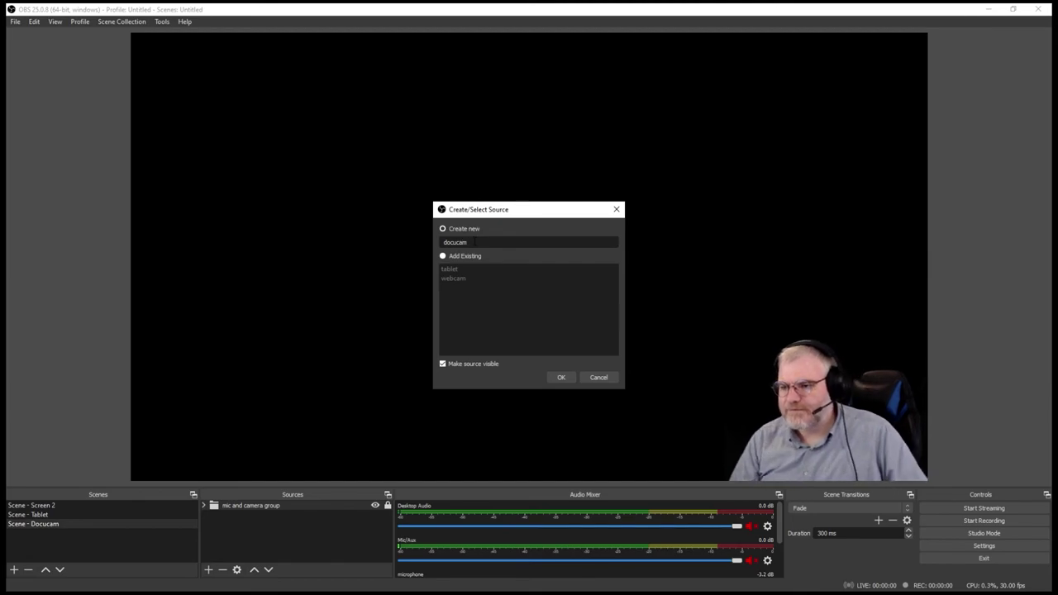
pyautogui.click(562, 378)
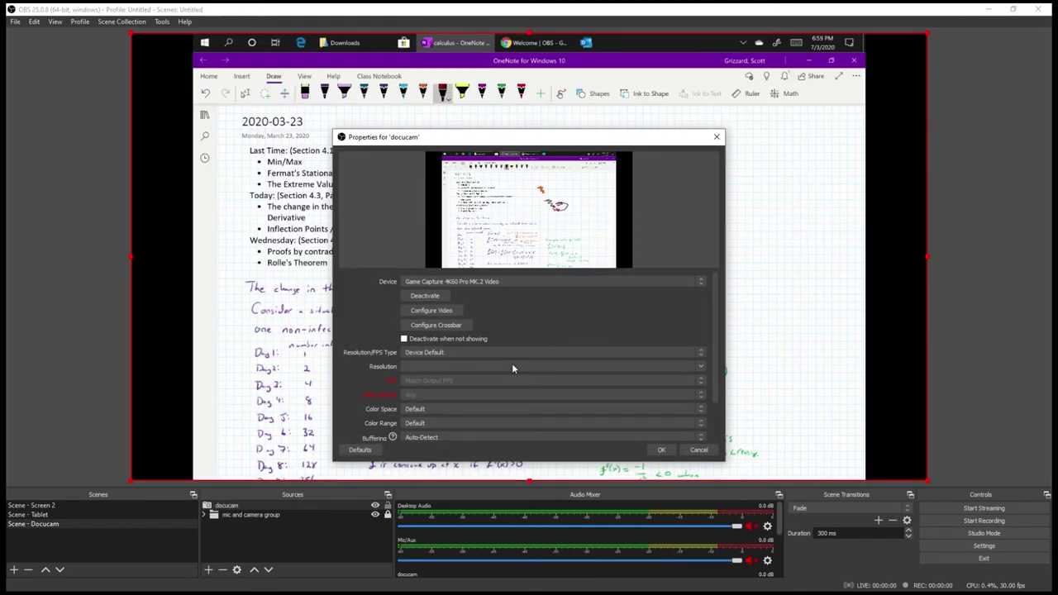
pyautogui.click(486, 282)
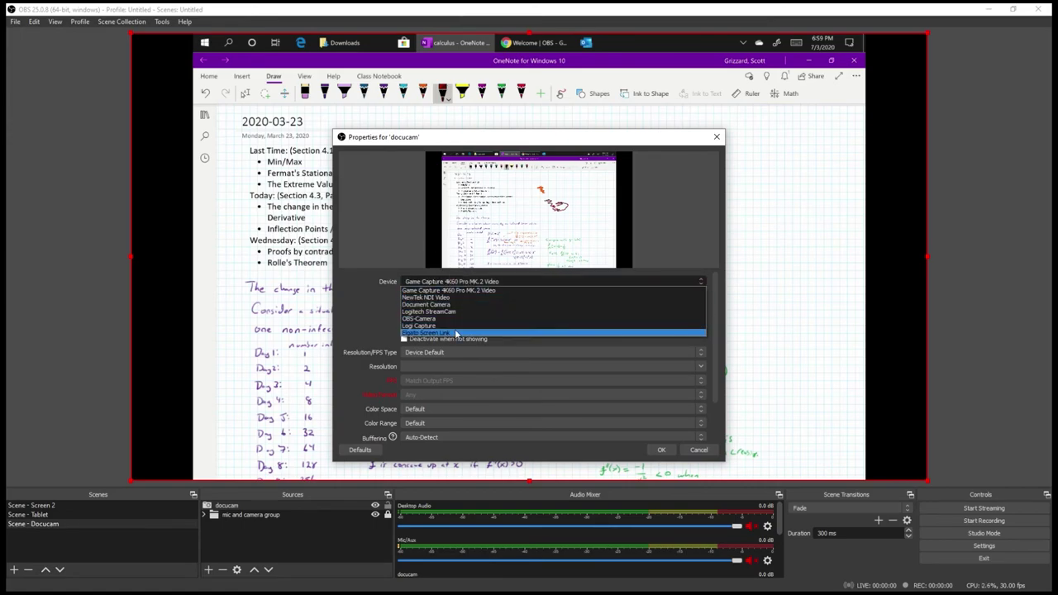
pyautogui.click(451, 304)
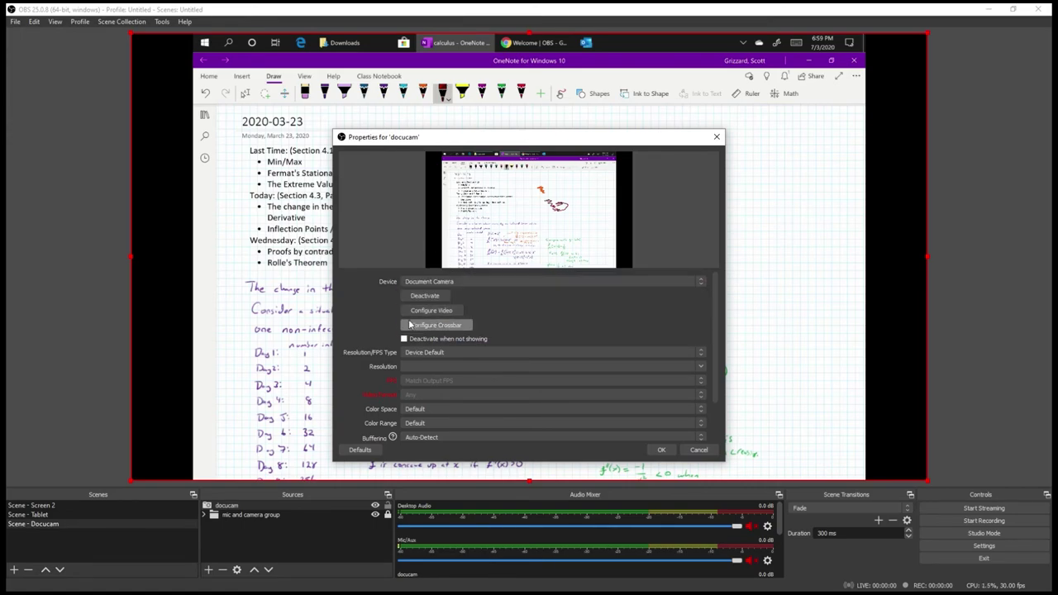
pyautogui.click(661, 449)
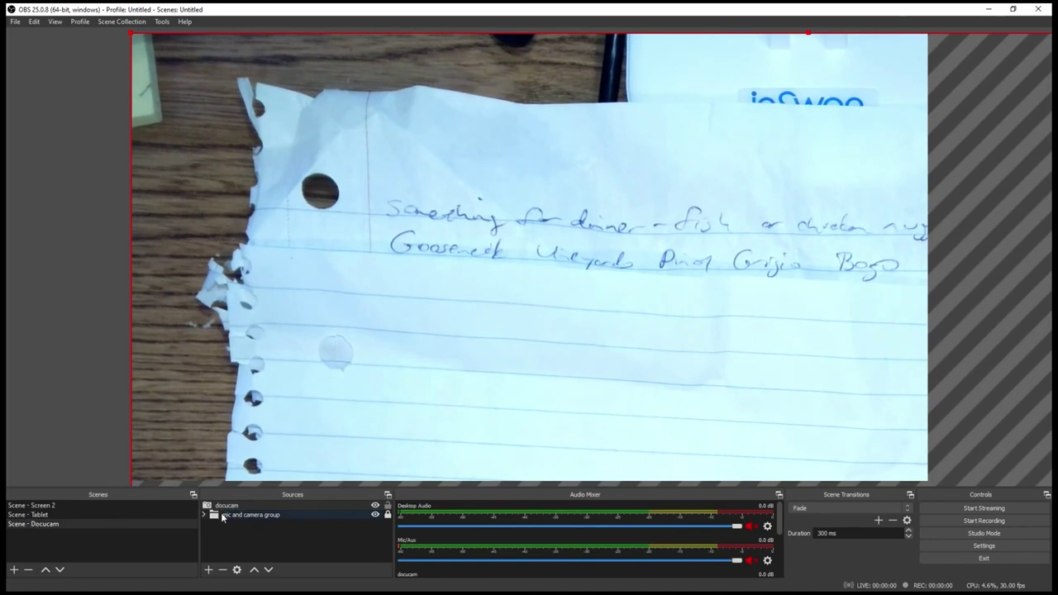
pyautogui.moveTo(222, 506); pyautogui.dragTo(223, 527)
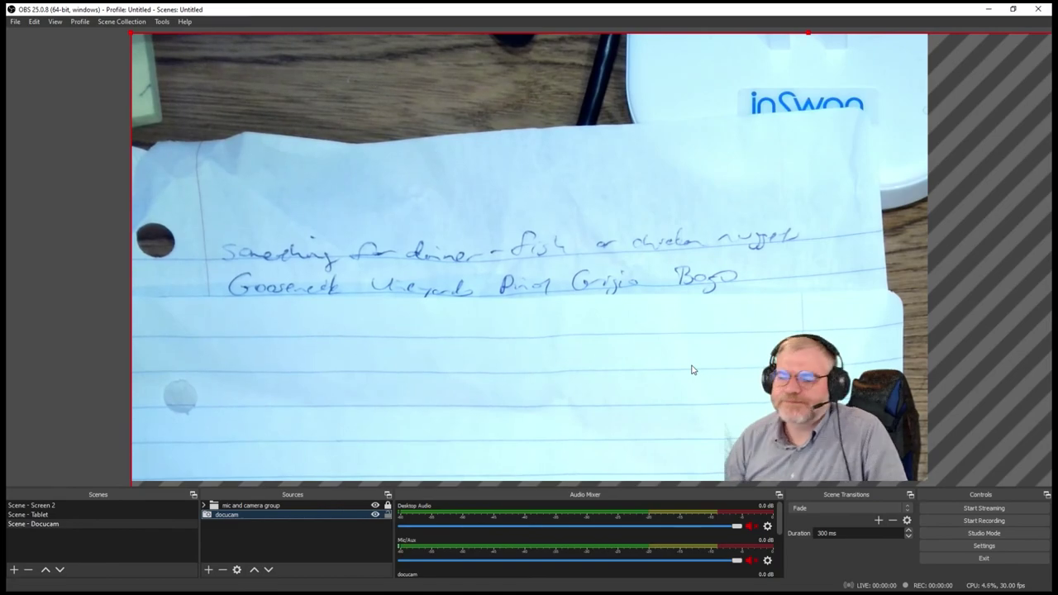
# Step: Switch to Scene - Tablet and find the tablet source's channel in the audio mixer
pyautogui.click(64, 514)
pyautogui.click(64, 525)
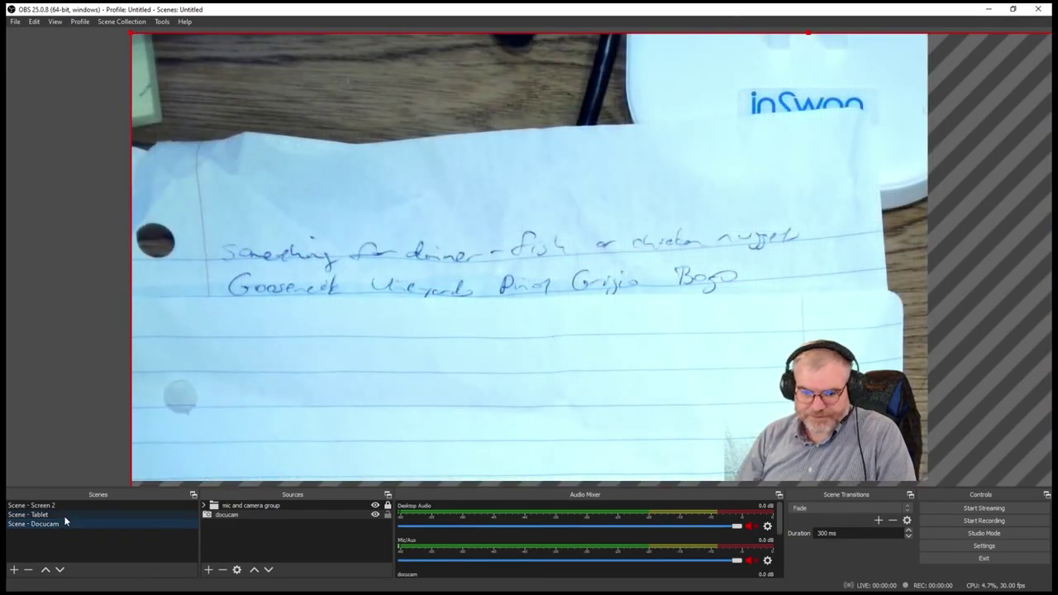
pyautogui.click(67, 513)
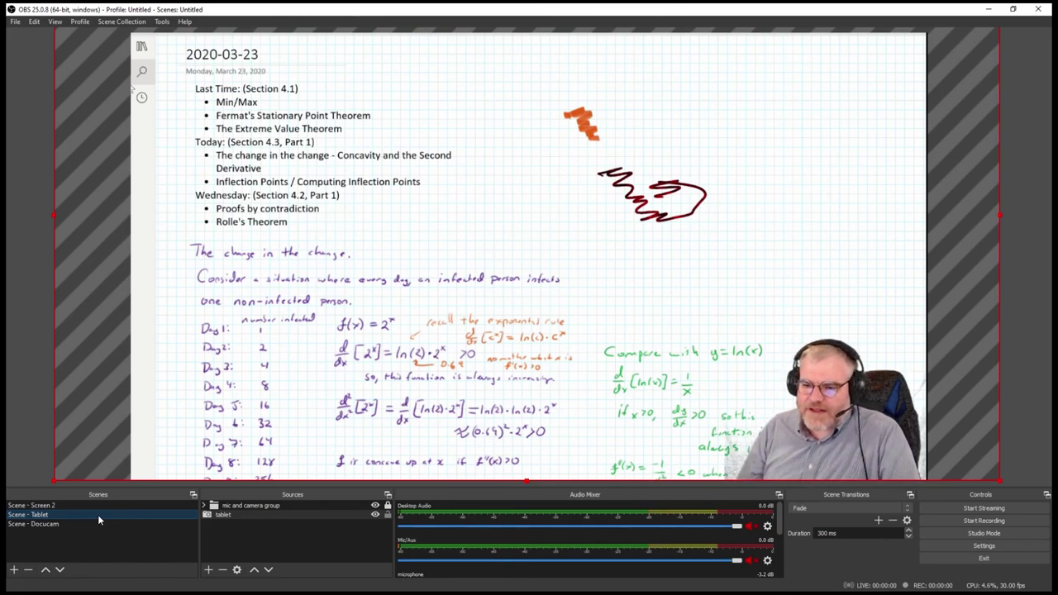
pyautogui.scroll(-3, 484, 563)
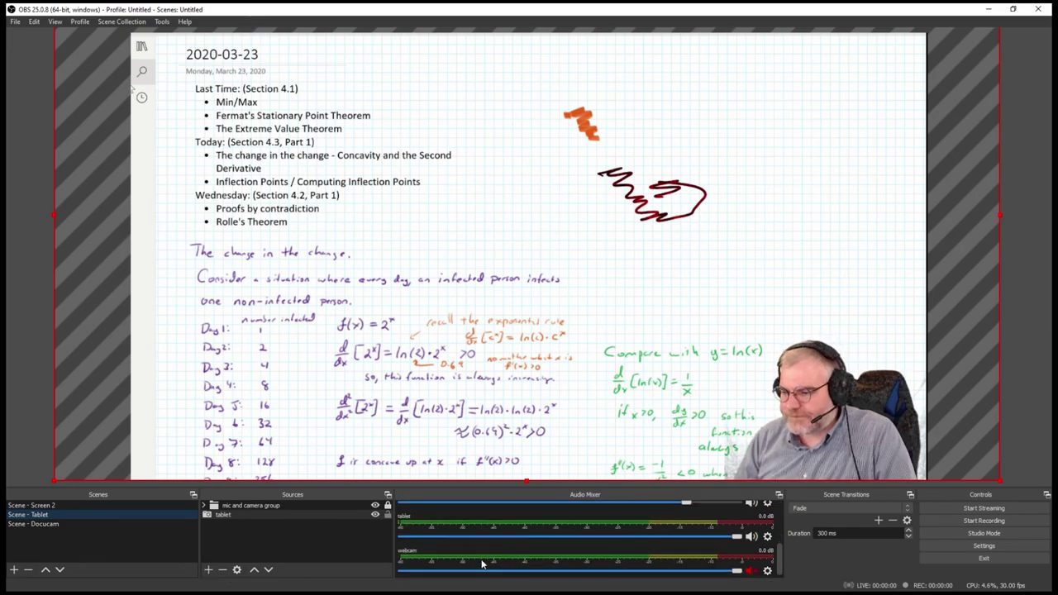
pyautogui.scroll(1, 476, 563)
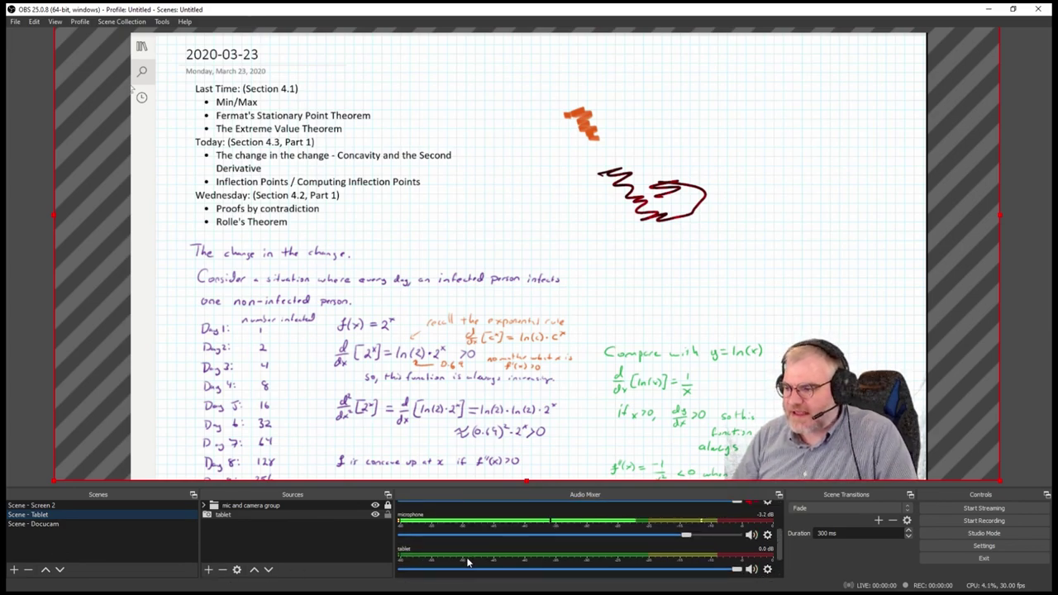